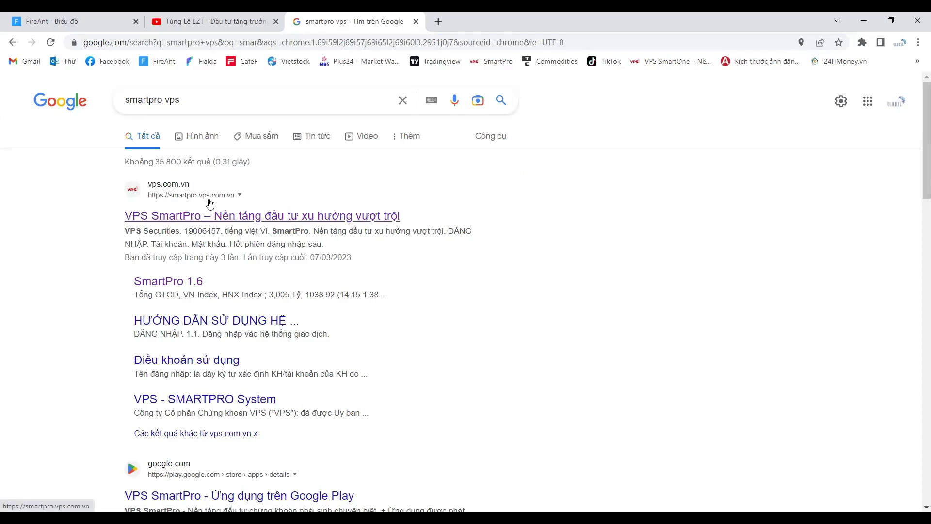
Step: Open the VPS SmartPro site from the search results and log in with the prefilled account details
click(231, 212)
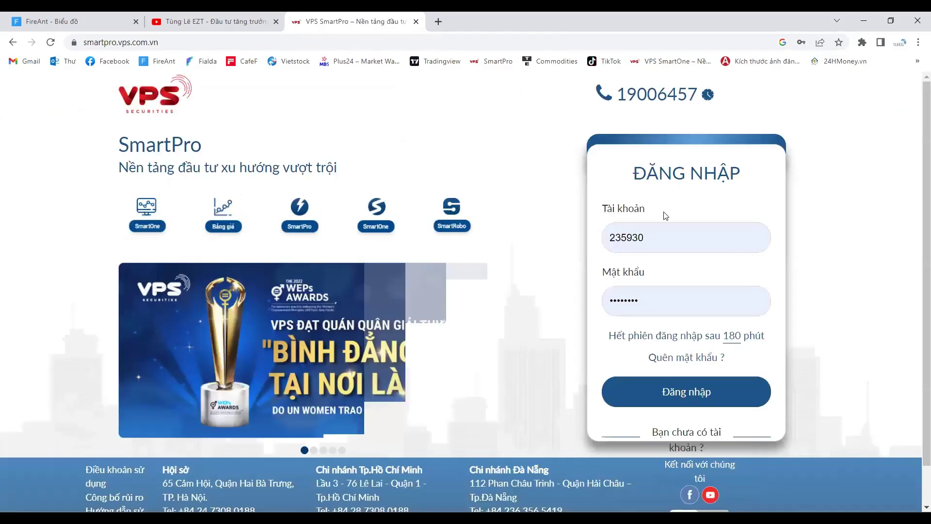
click(675, 397)
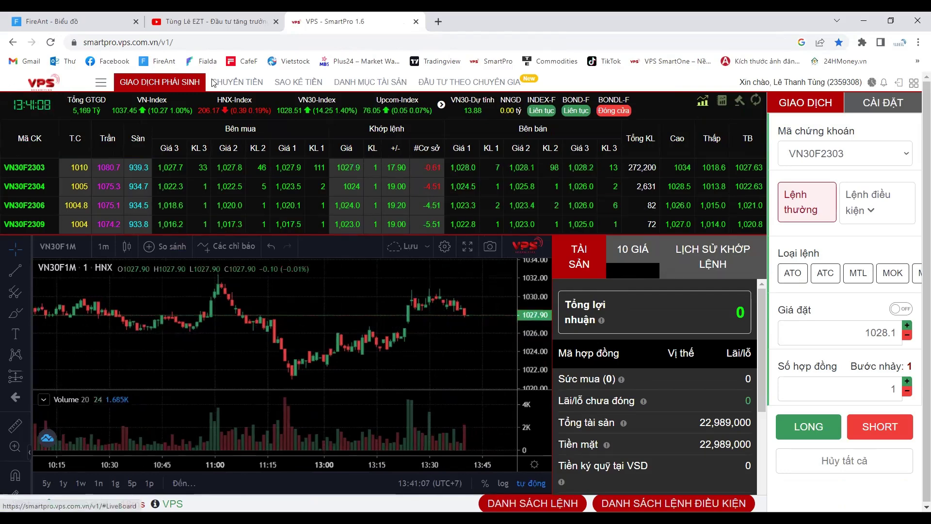
Step: Look through the money transfer, cash statement, asset portfolio and expert-investing pages, and return to the derivatives trading page
click(246, 84)
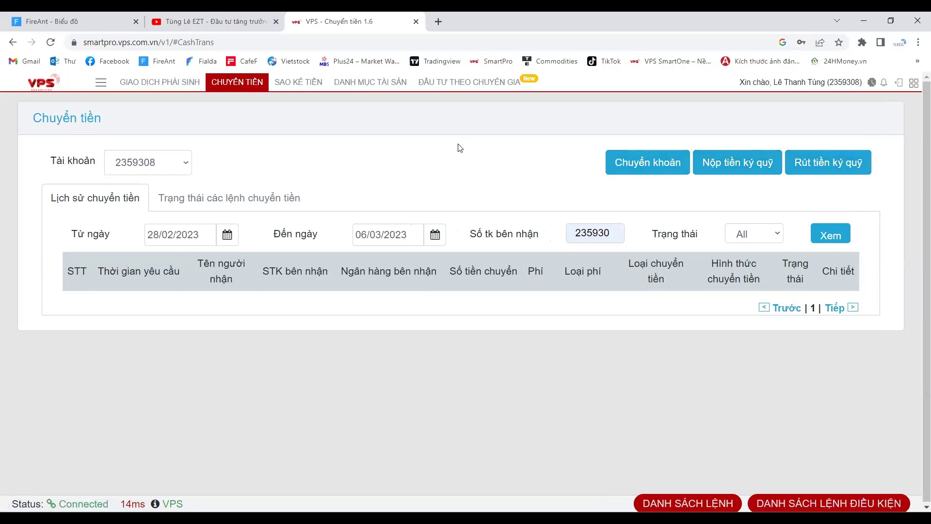
click(298, 83)
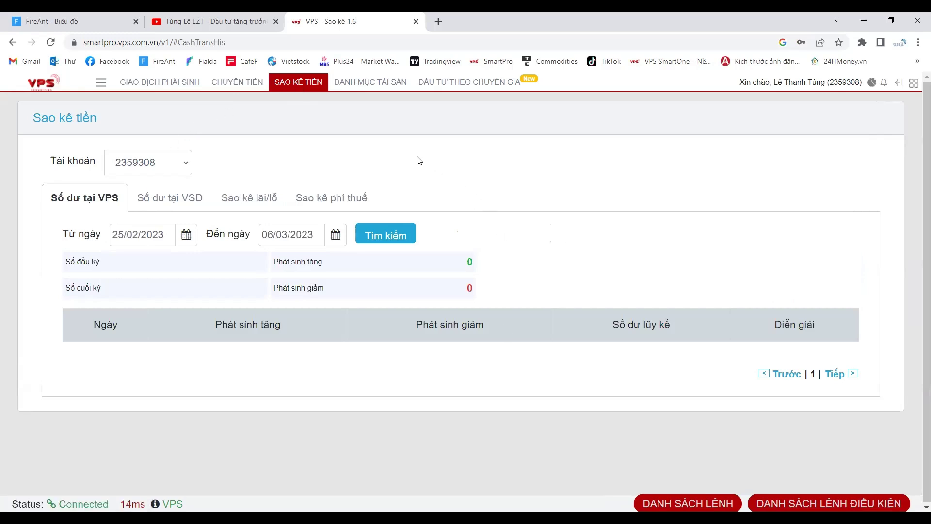
click(378, 85)
click(439, 87)
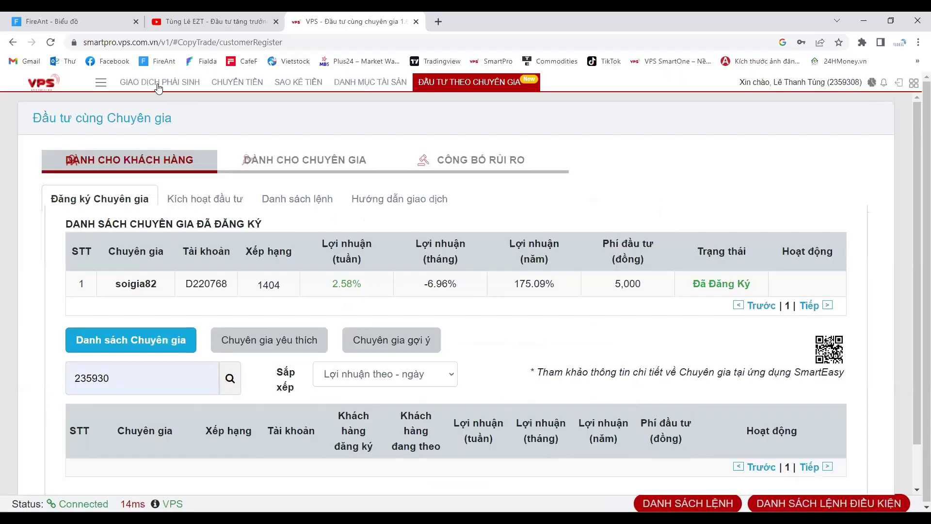
click(159, 83)
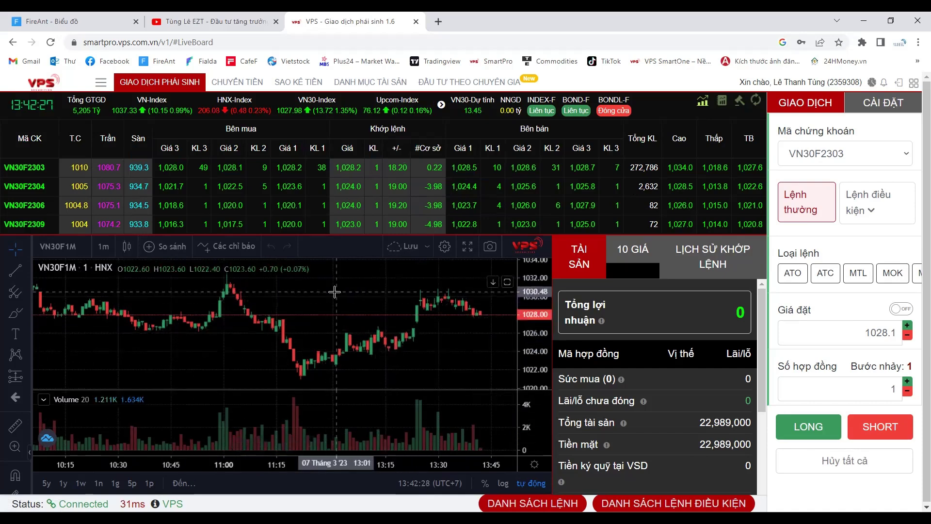
Step: Find the MACD indicator and add it to the VN30F1M chart
click(235, 247)
click(216, 304)
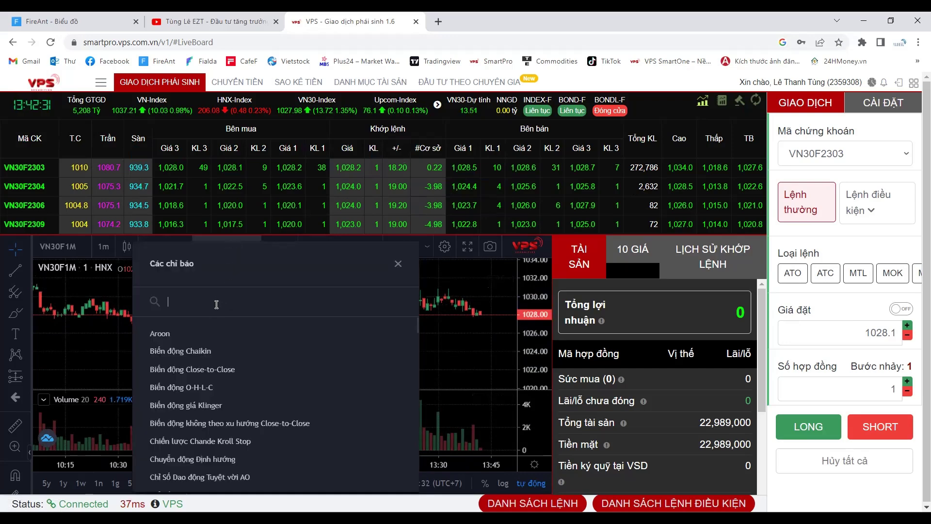
text(macd)
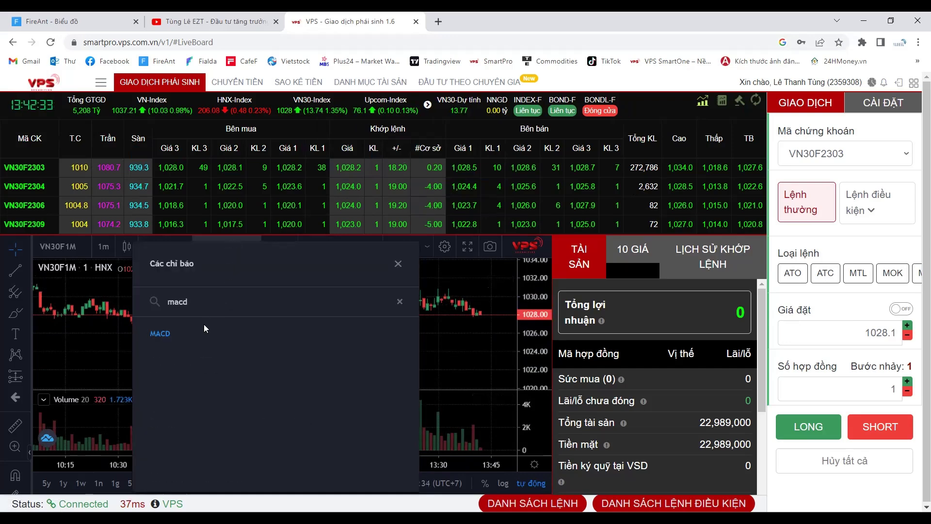
click(203, 333)
click(396, 266)
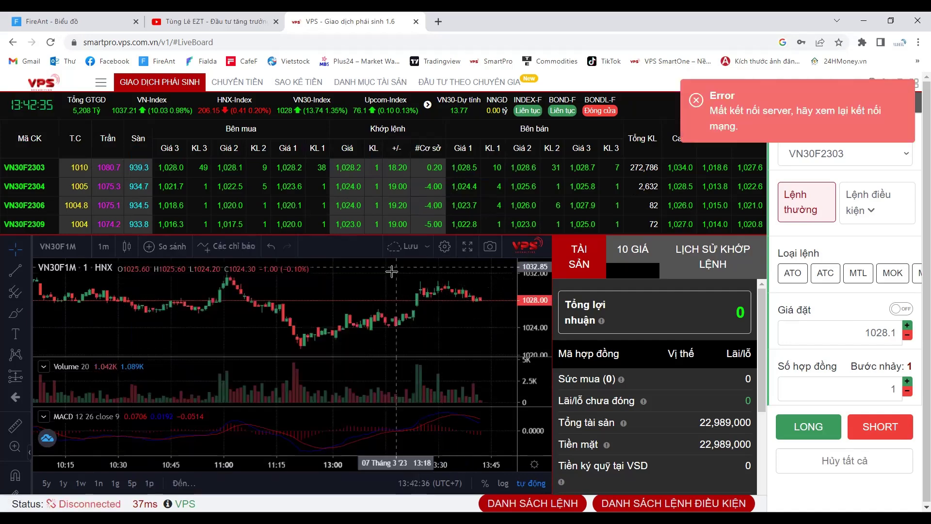
click(225, 246)
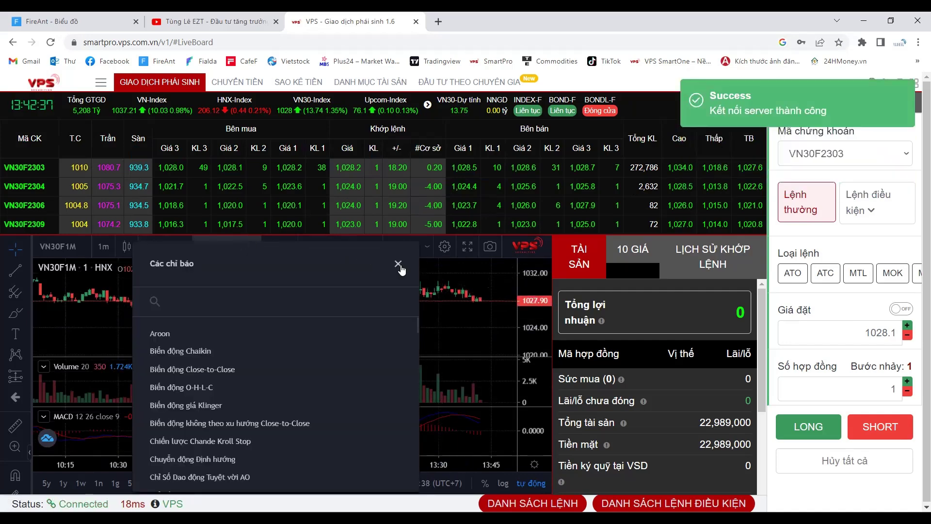
click(399, 265)
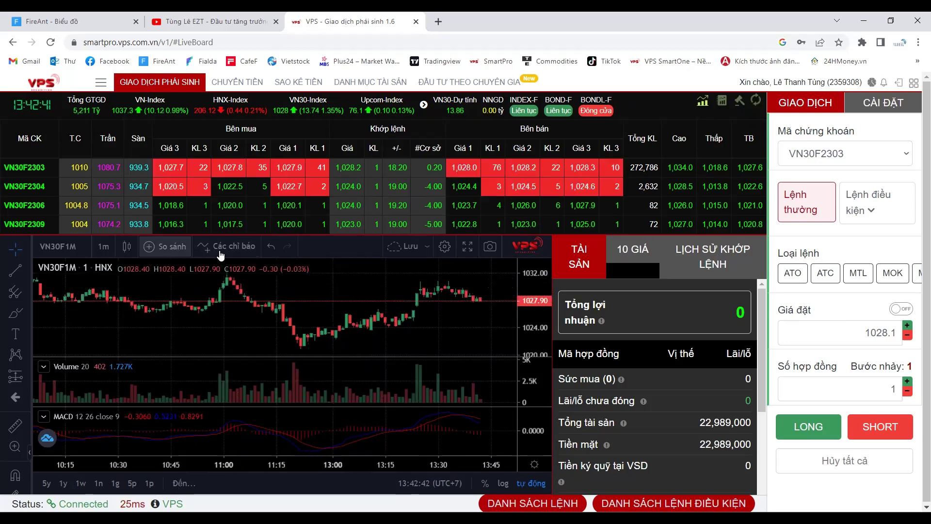
Step: Add the moving average indicator (Đường Trung bình trượt) to the VN30F1M chart and look at its settings
click(249, 247)
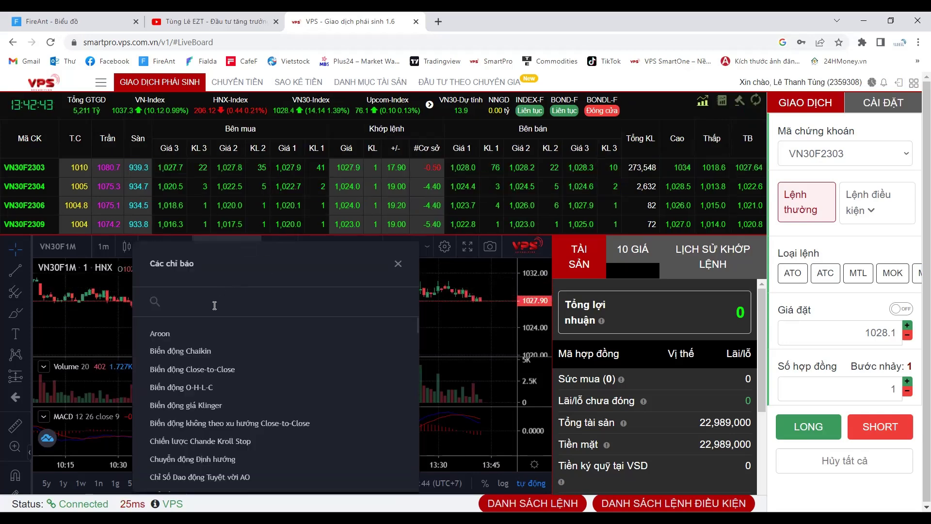
text(ma)
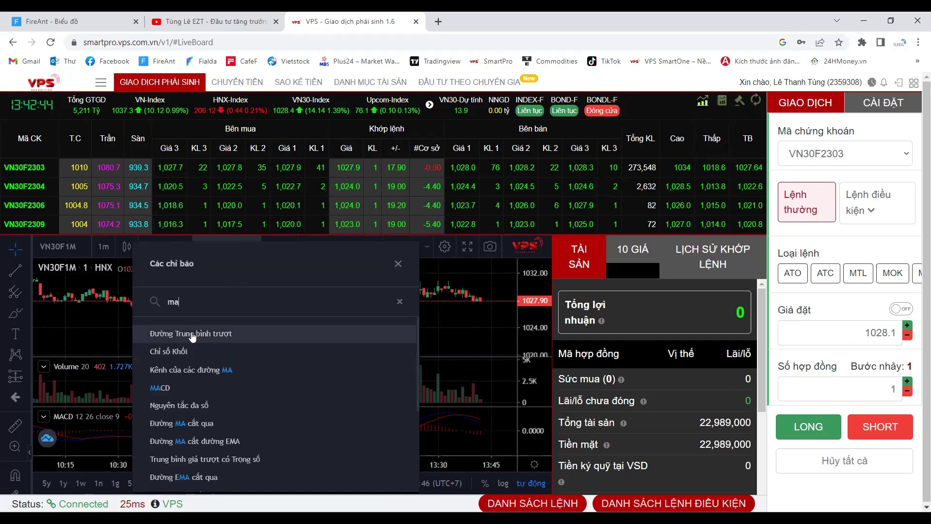
click(399, 266)
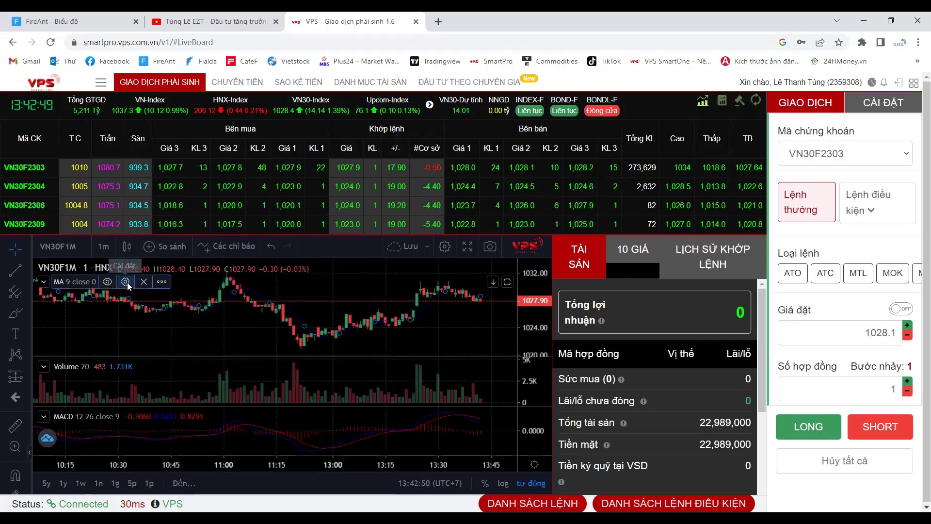
click(125, 282)
click(369, 283)
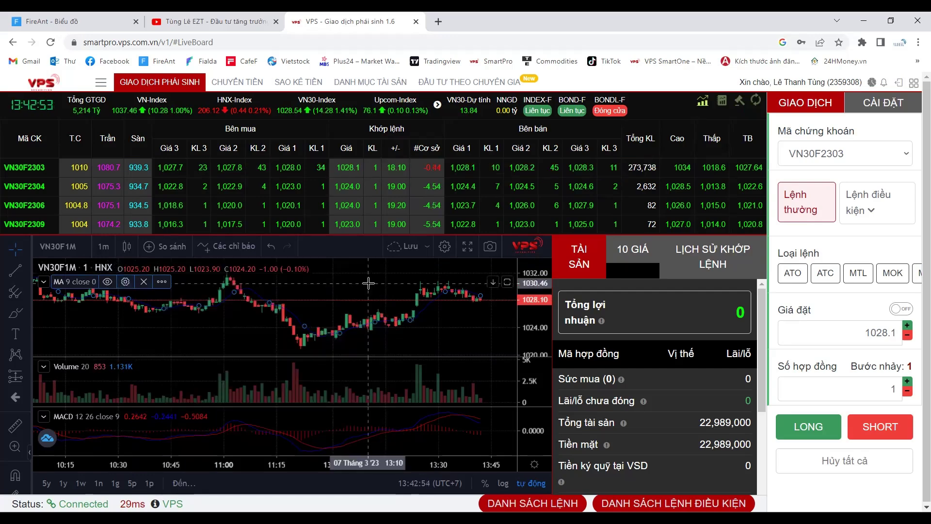
Step: Save the chart as a new layout named "Biểu đồ PTKT"
click(407, 249)
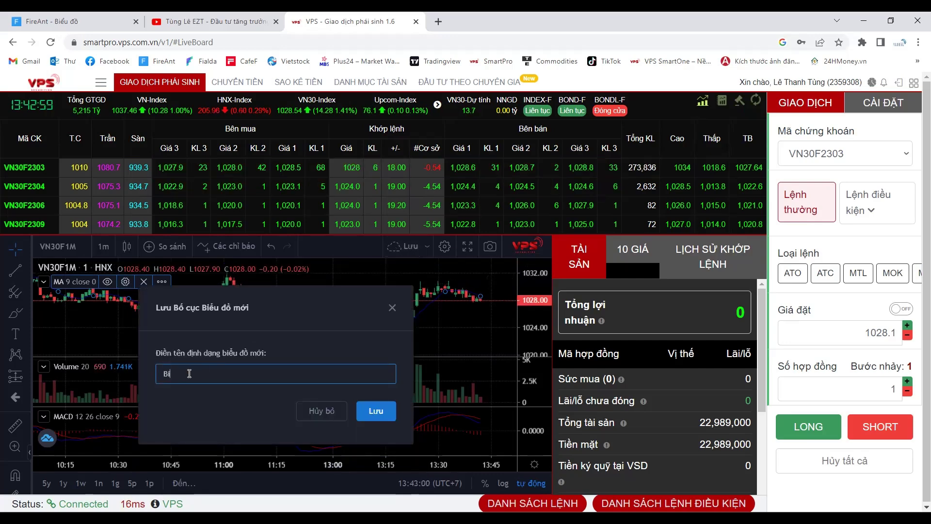
text(Biểu )
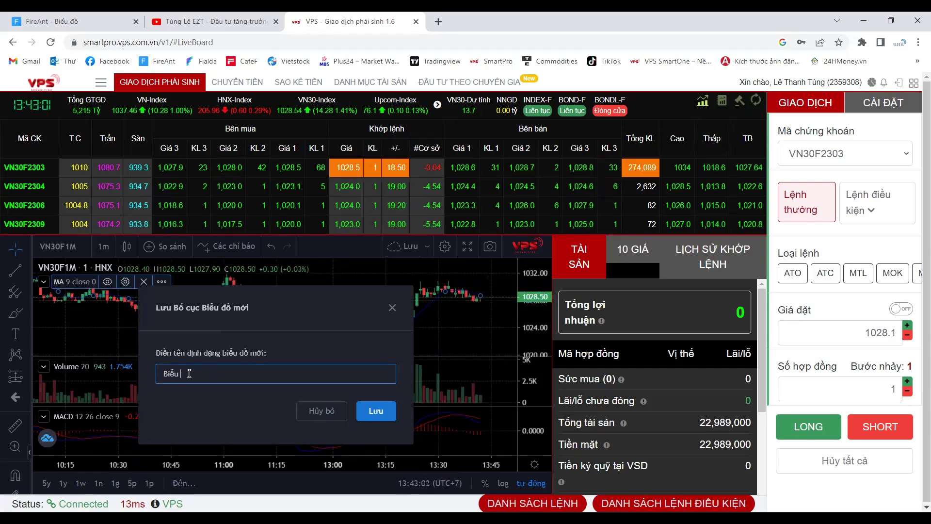
text(đồ P)
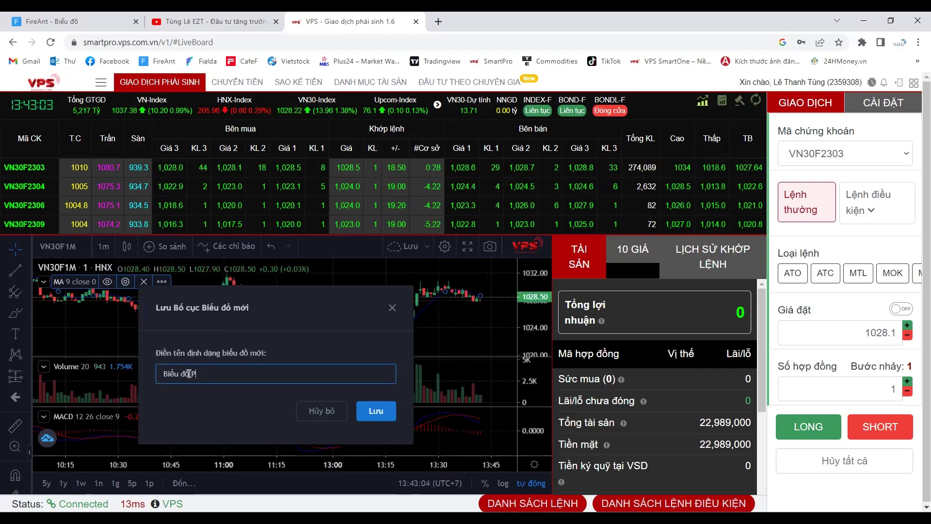
text(TKT)
click(376, 410)
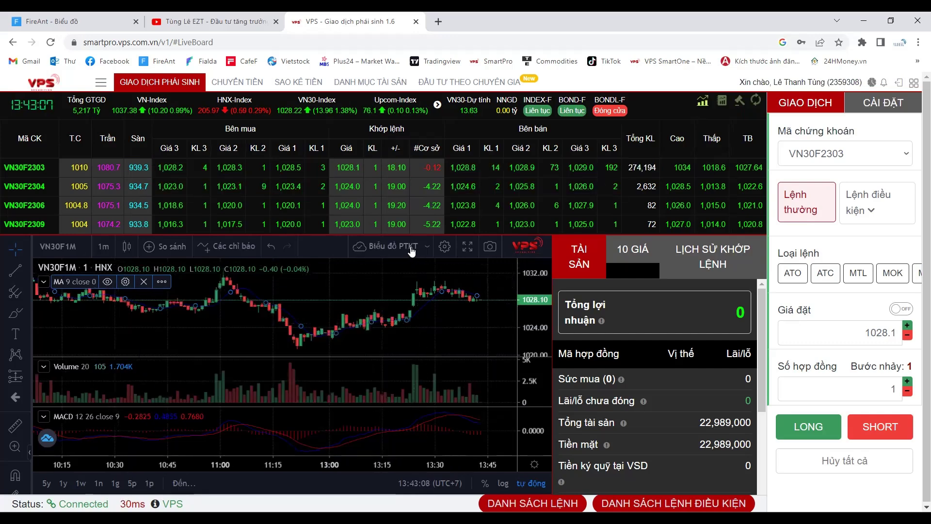
Step: Load the saved "Biểu đồ PTKT" layout and choose the 1 minute interval for the chart
click(427, 247)
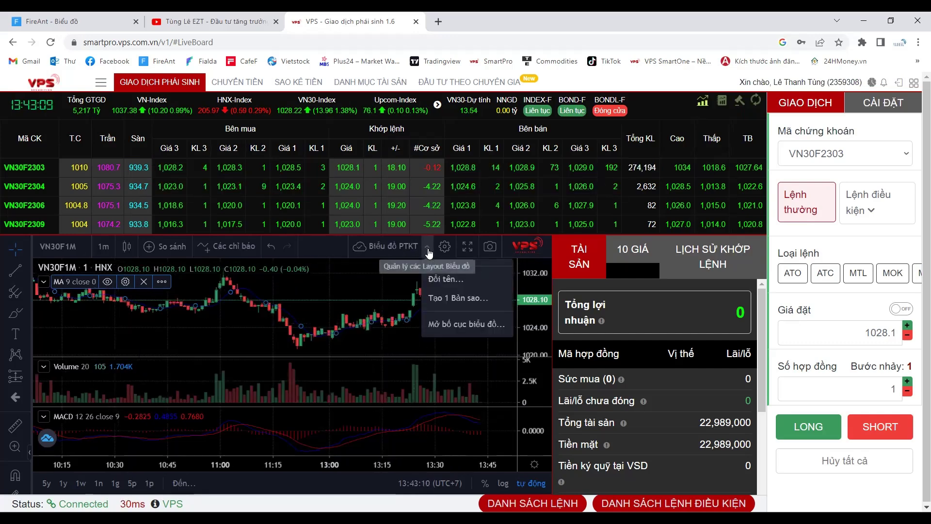
click(461, 325)
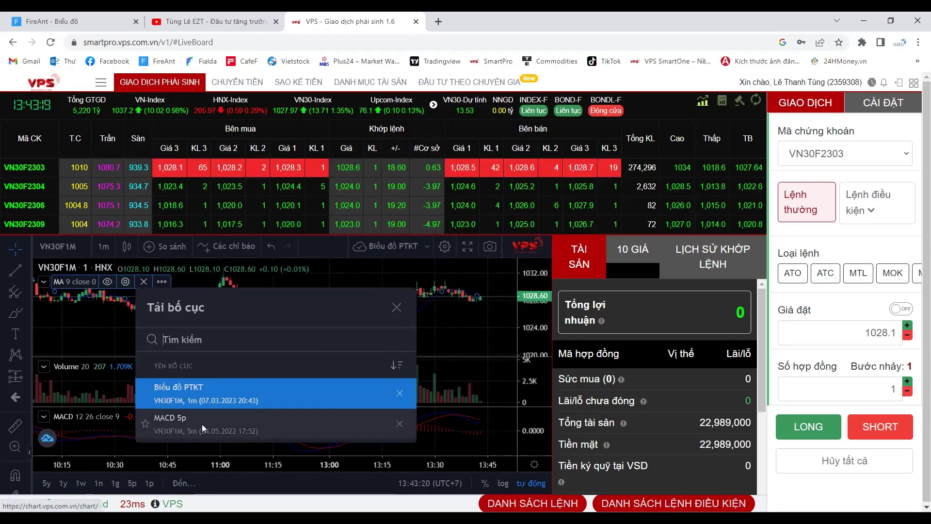
click(206, 388)
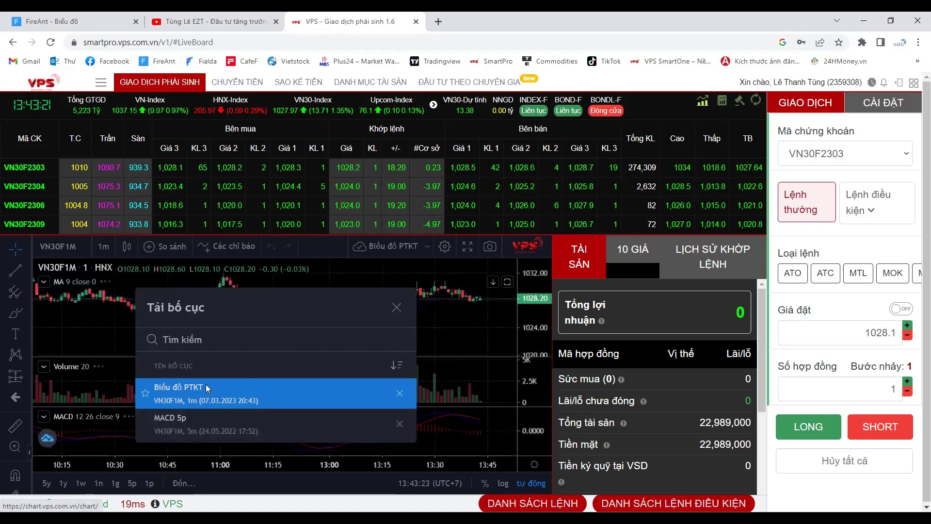
click(398, 307)
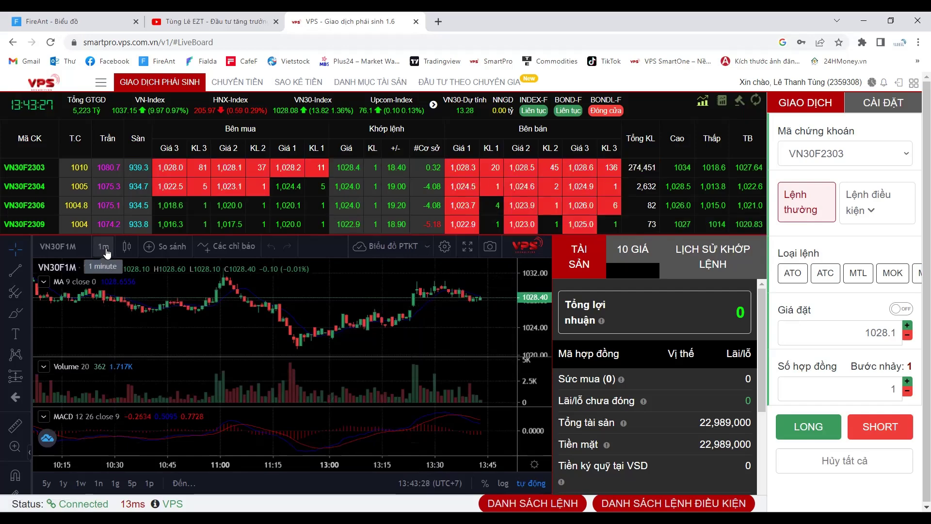
click(108, 253)
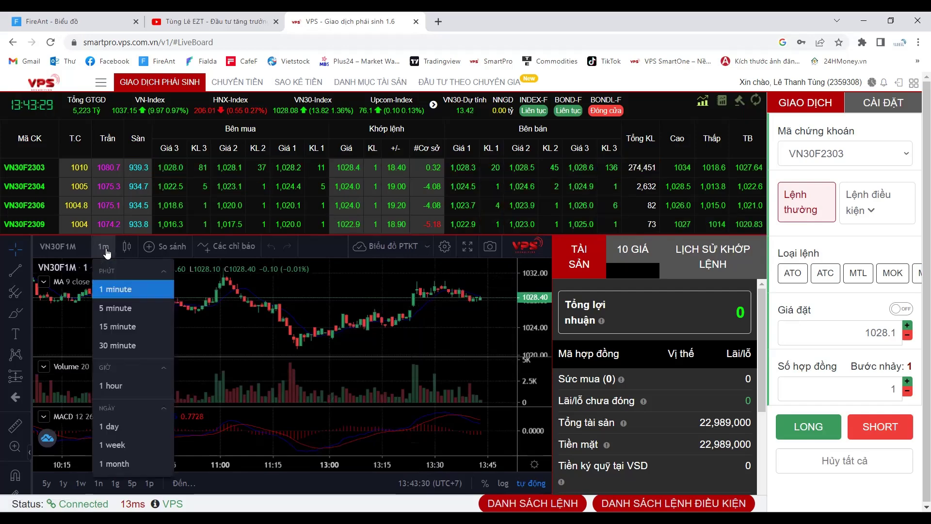
click(117, 289)
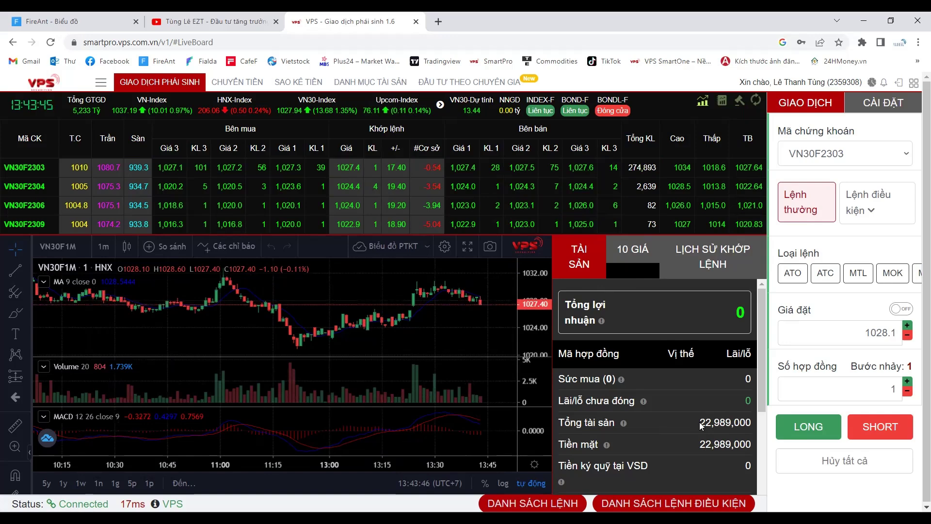
Step: Examine the total assets, the margin deposited at VSD and the buying power in the account's asset summary
drag(700, 425, 749, 424)
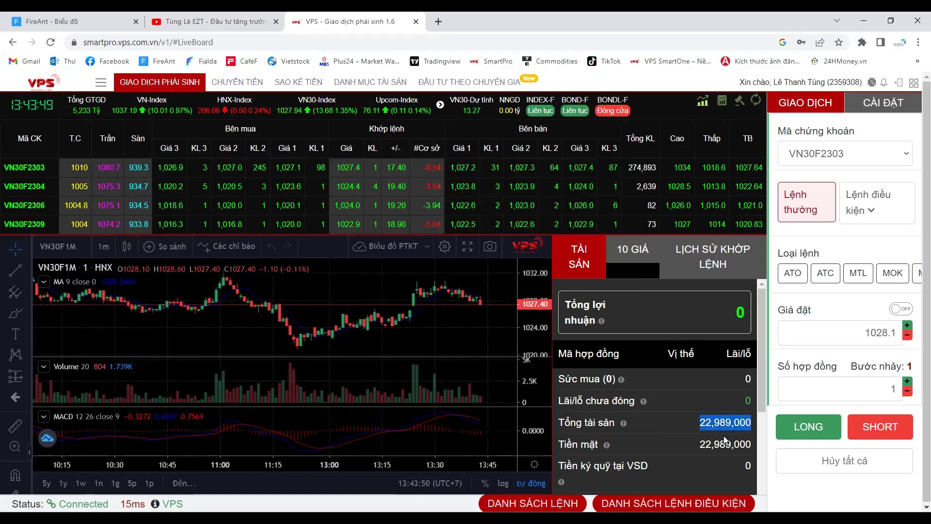
drag(662, 471, 748, 465)
double_click(609, 379)
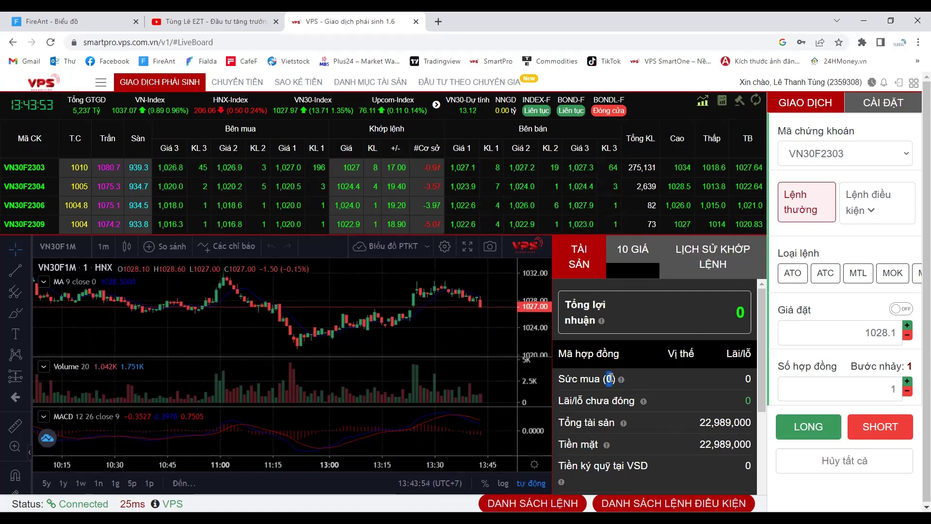
drag(699, 425, 750, 423)
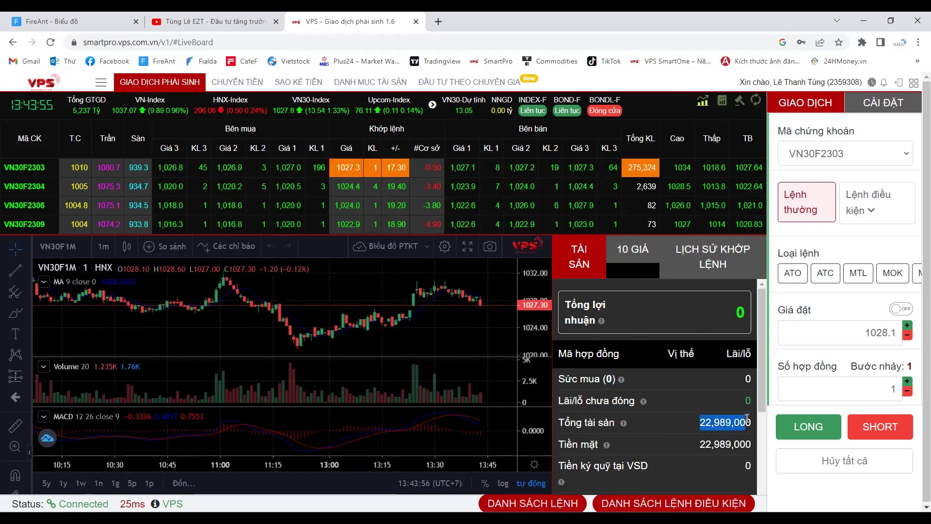
click(745, 393)
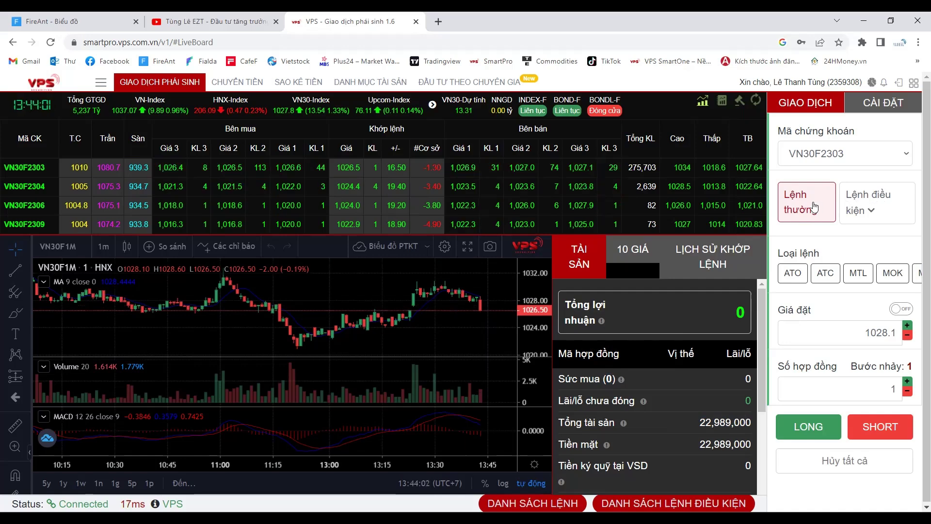
Step: Try the MTL order type on the VN30F2303 order, and reset the order price (Giá đặt) to 0
click(907, 155)
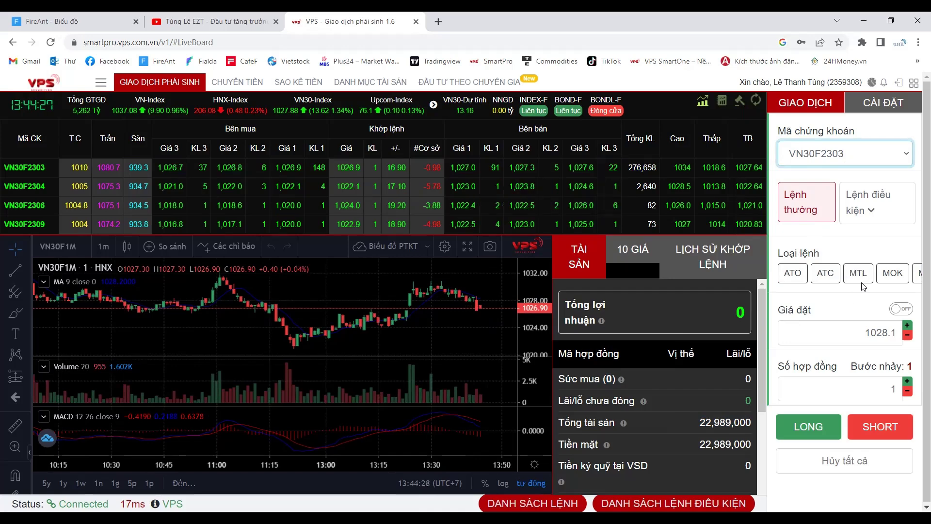
click(862, 275)
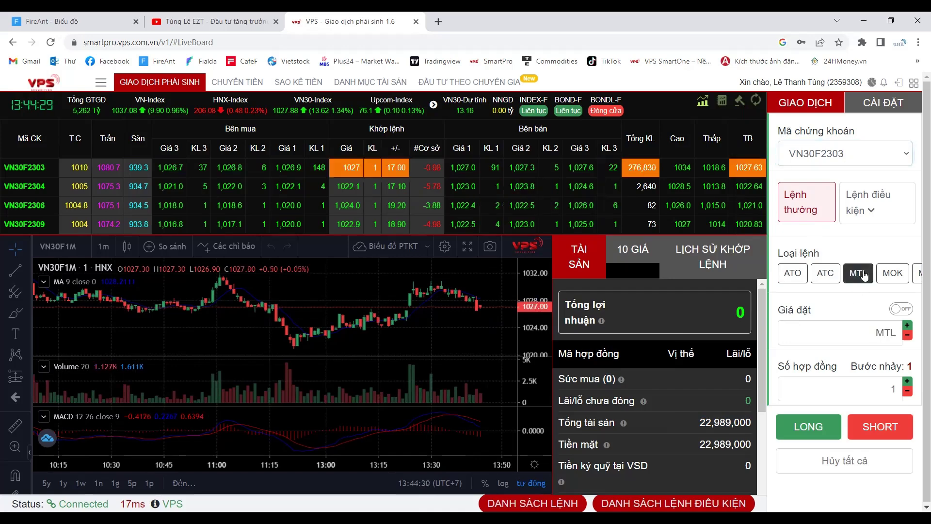
click(870, 334)
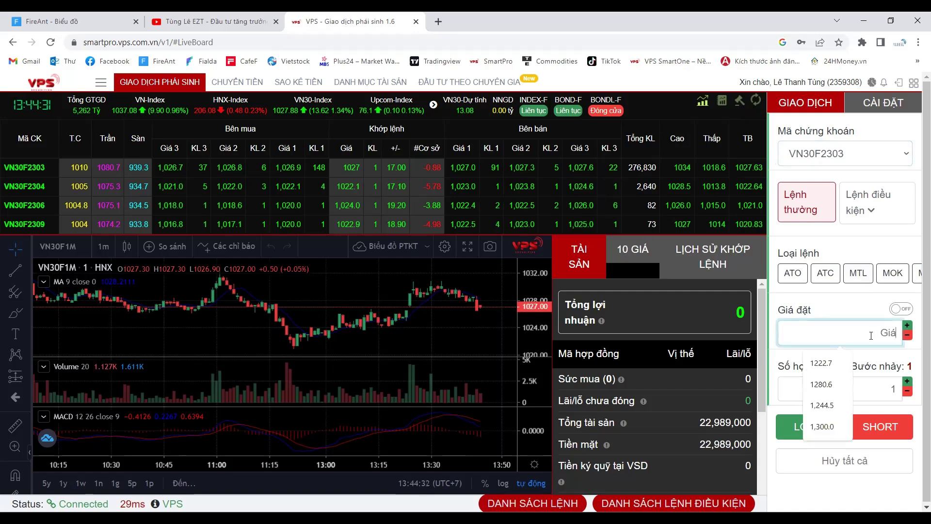
text(0)
click(862, 304)
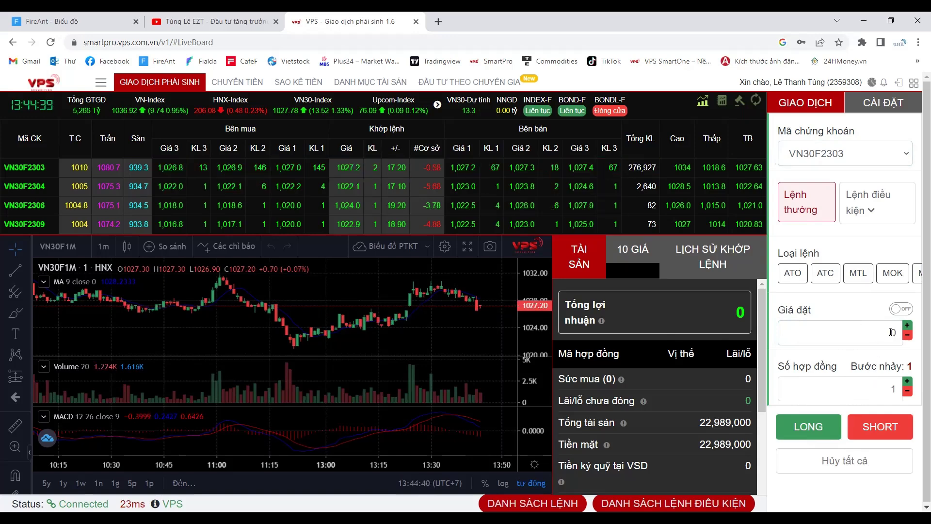
click(857, 276)
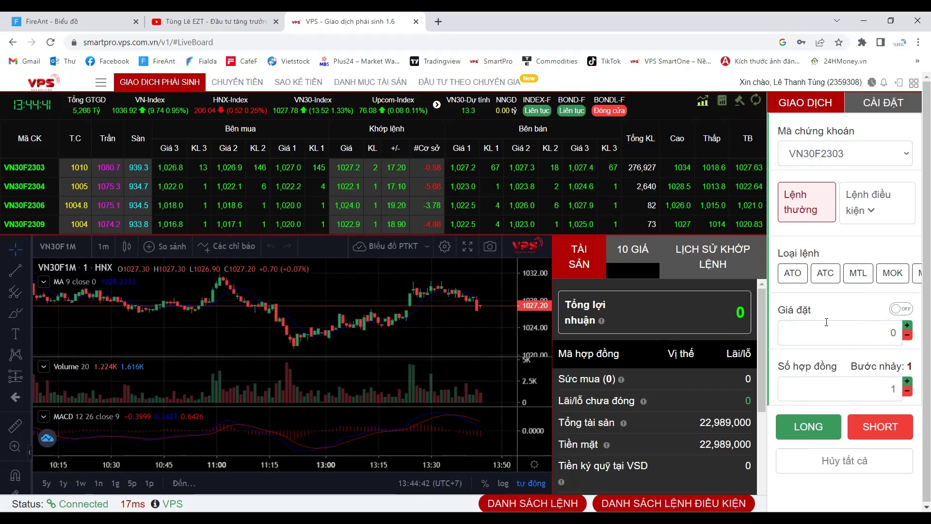
click(877, 328)
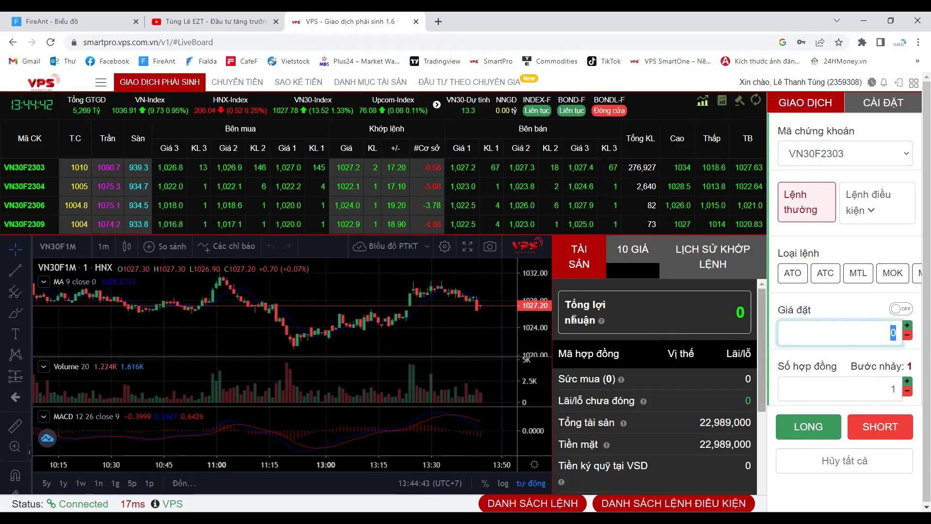
Step: Set the order price (Giá đặt) to 1025 and select the number of contracts for editing
click(523, 306)
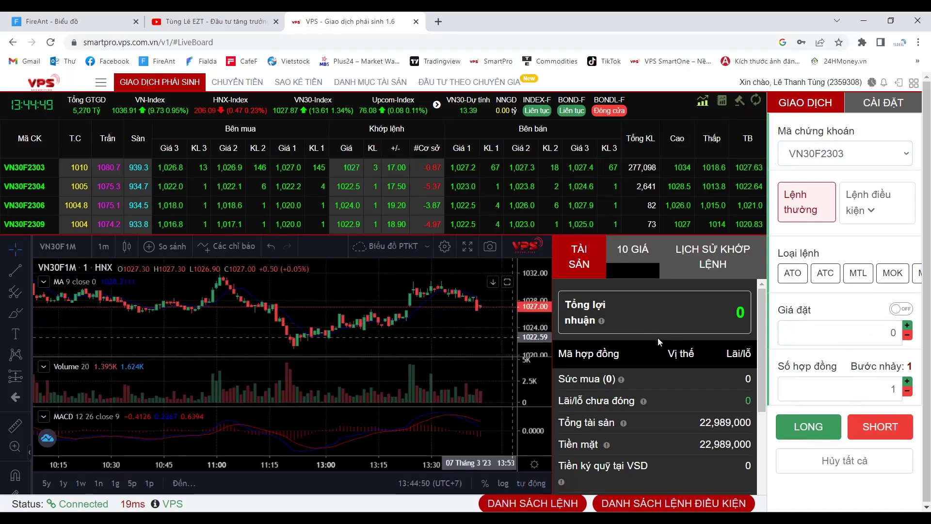
click(867, 332)
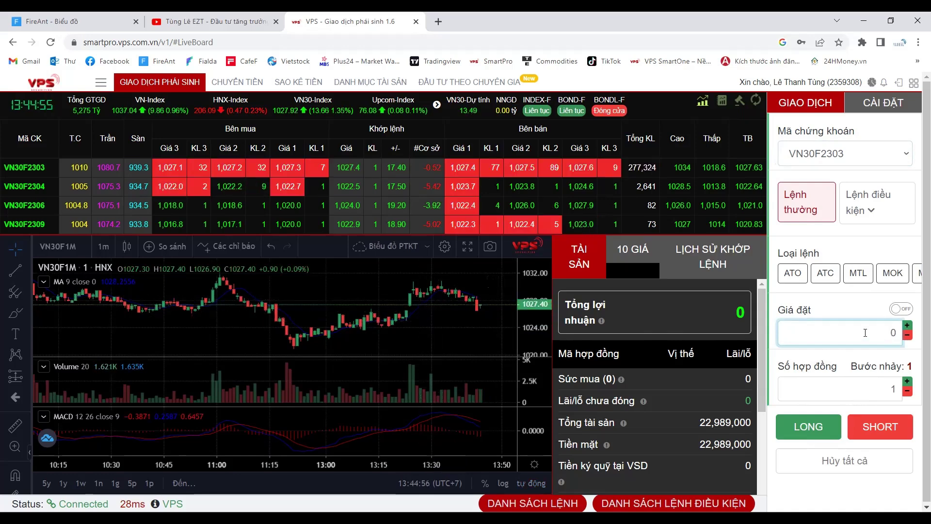
text(25)
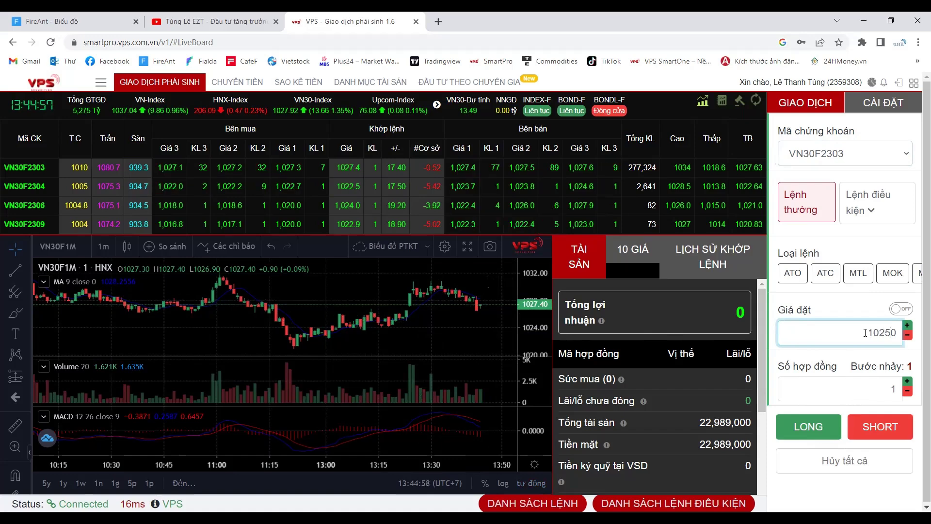
double_click(877, 388)
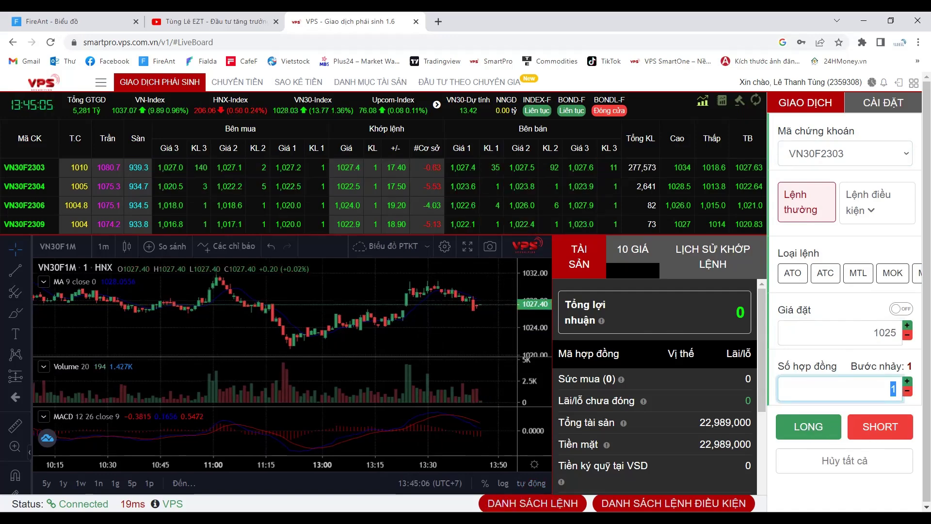
Step: Switch to the presentation slide to review the MTL, MOK and MAK order types, and return to the trading board
key(alt+Tab)
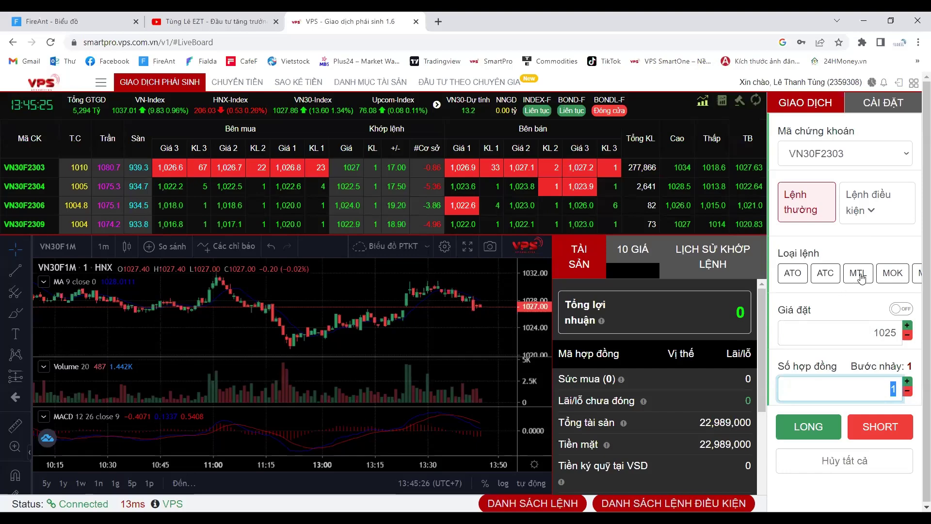
click(859, 274)
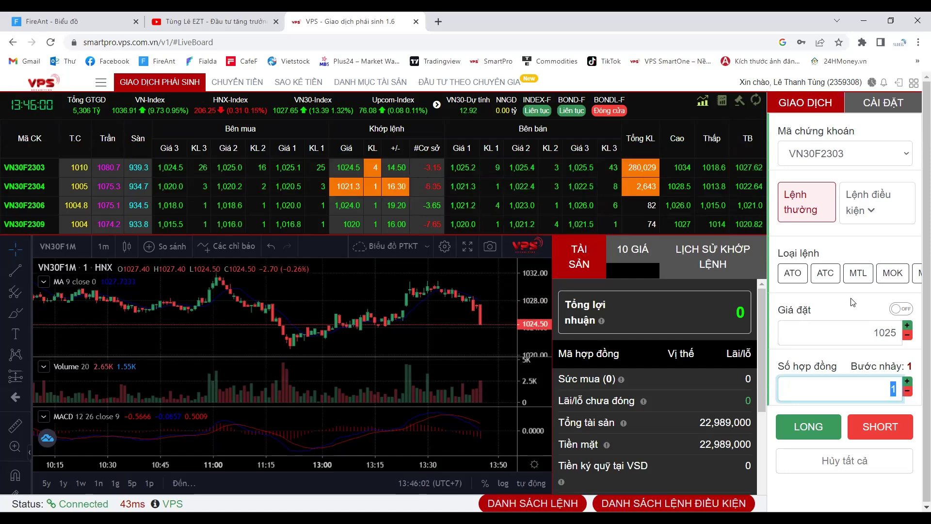
key(alt+Tab)
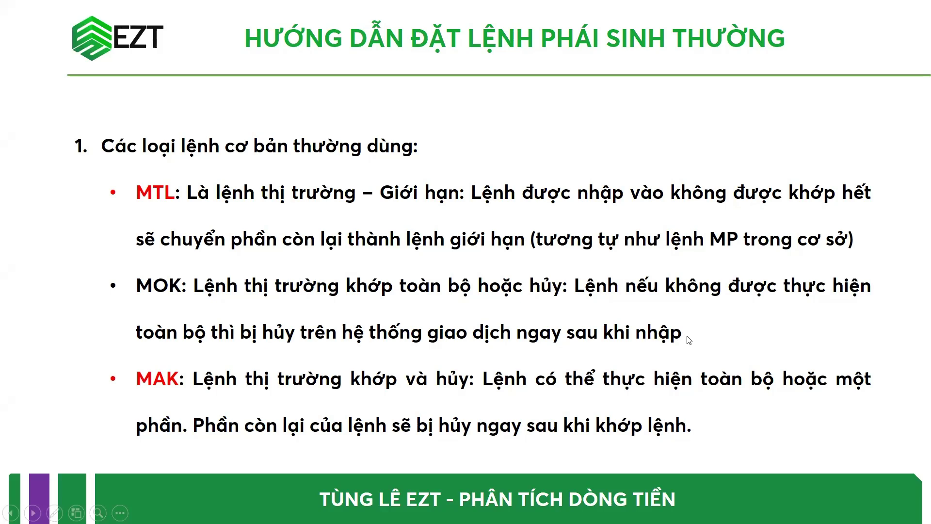
key(alt+Tab)
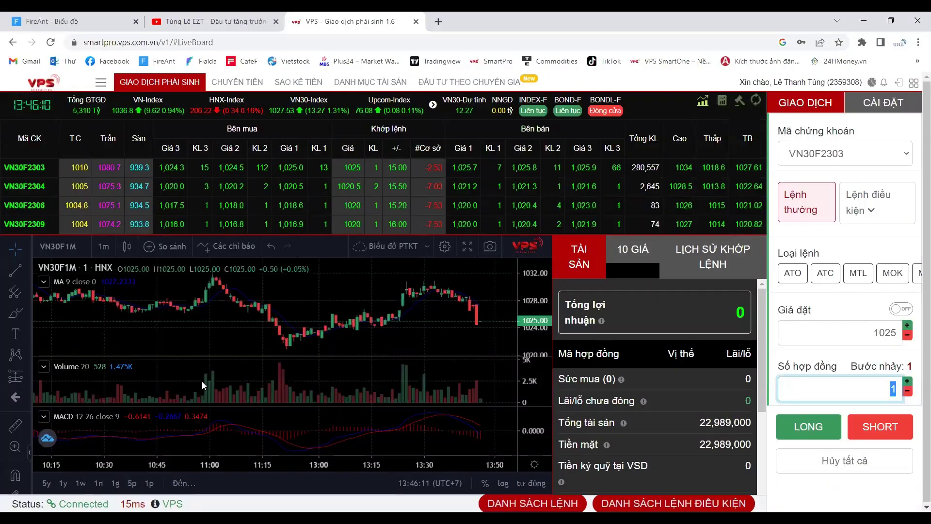
key(alt+Tab)
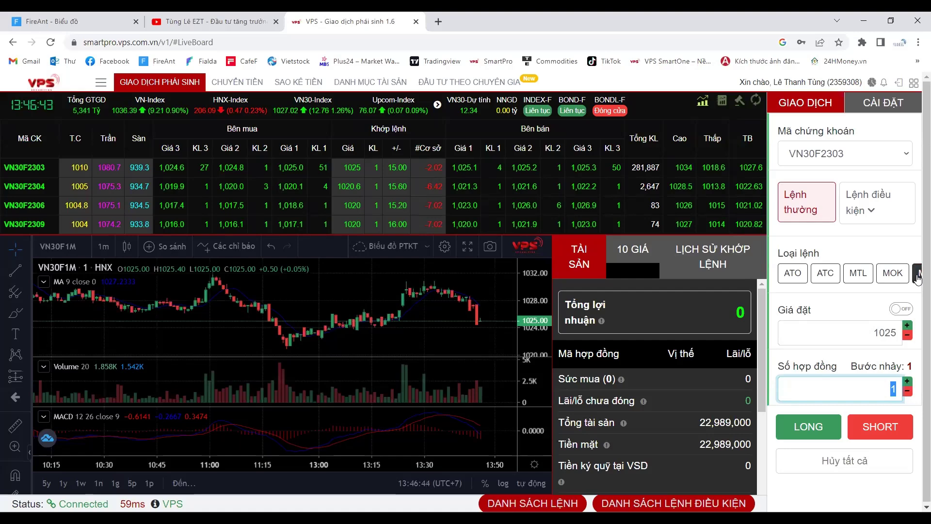
Step: Set the order type of the VN30F2303 order to MAK, clearing it once from the price and reapplying it
click(916, 274)
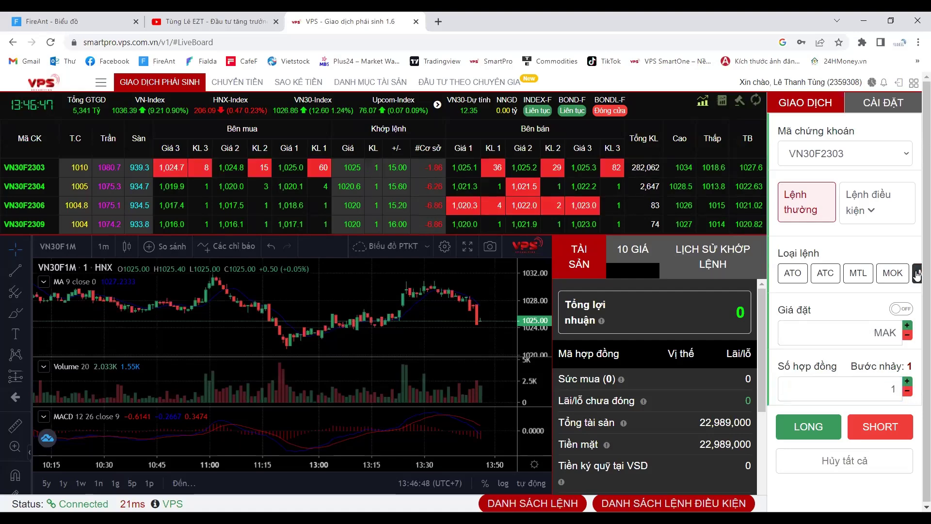
click(873, 333)
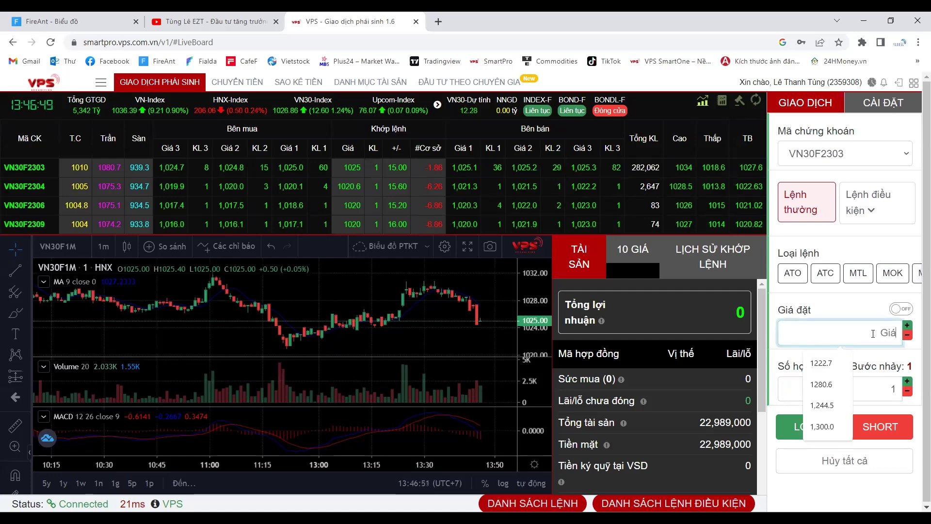
click(917, 277)
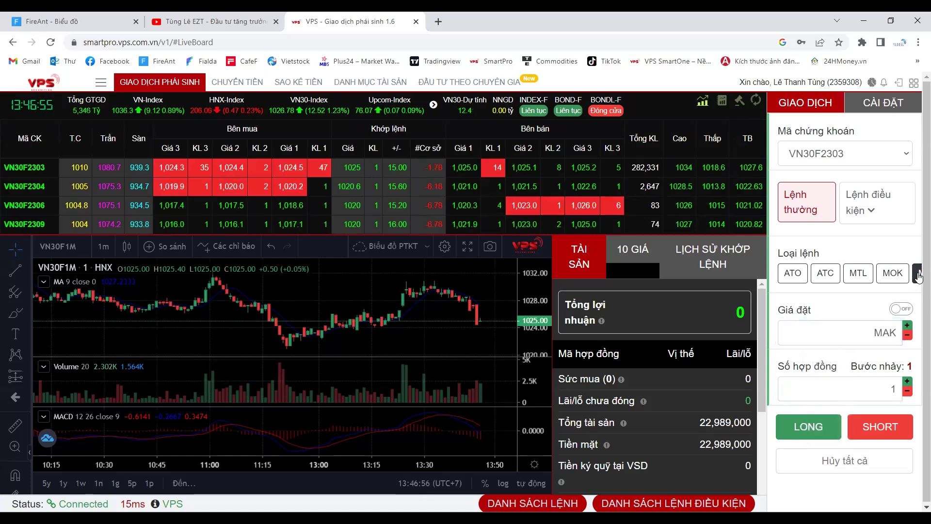
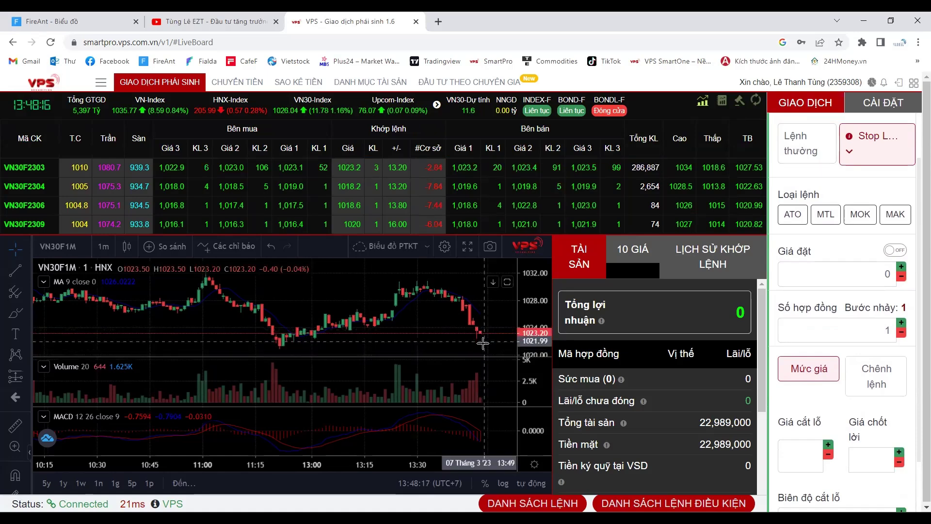
Step: Set the order price (Giá đặt) of the conditional stop order to 1021
click(873, 274)
text(1021)
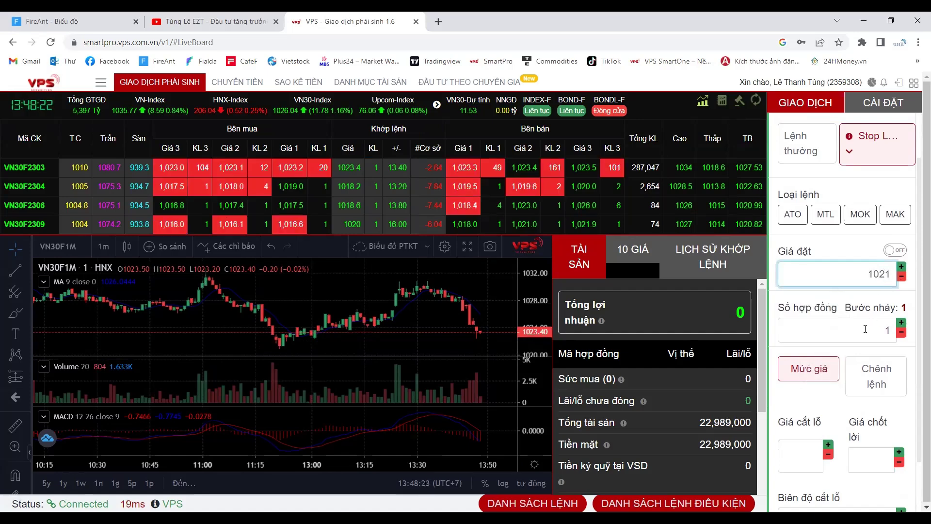
scroll(834, 335, down, 1)
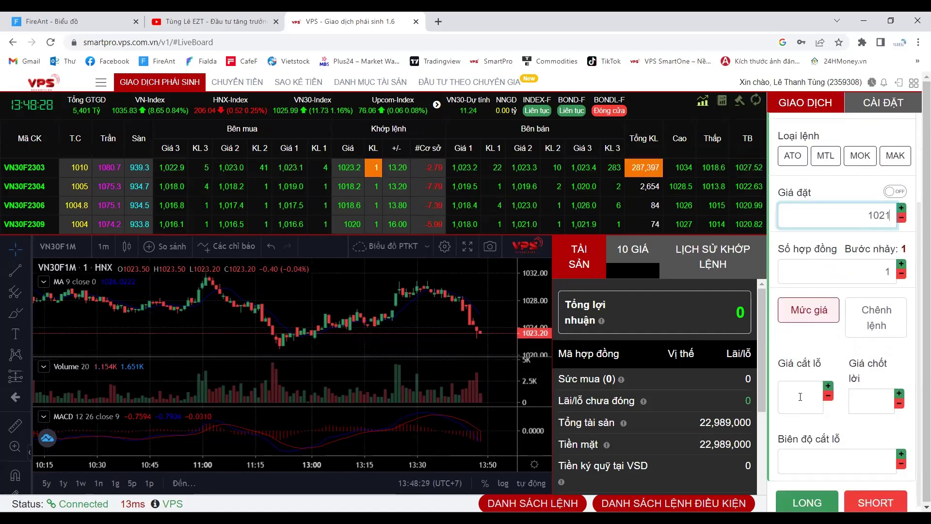
double_click(878, 215)
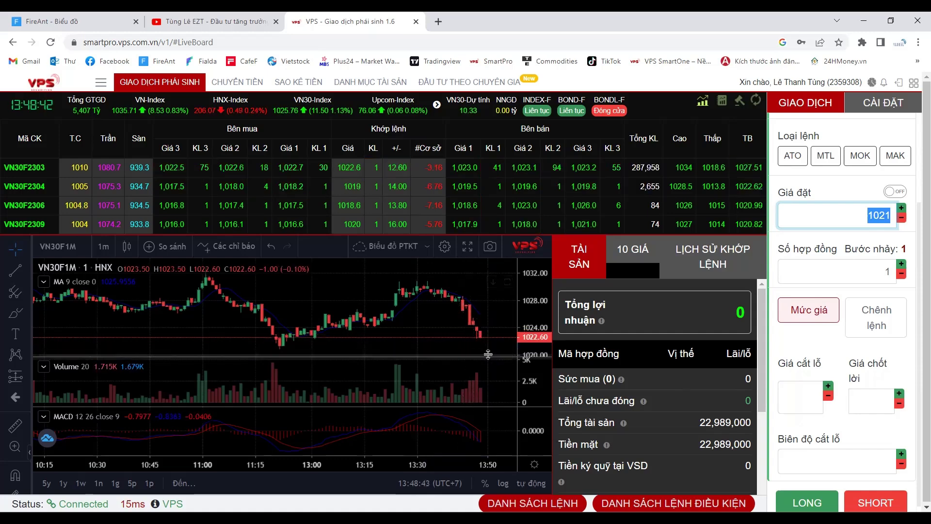
Step: Set the stop-loss price (Giá cắt lỗ) to 1019 and the take-profit price (Giá chốt lời) to 1026
scroll(489, 351, down, 1)
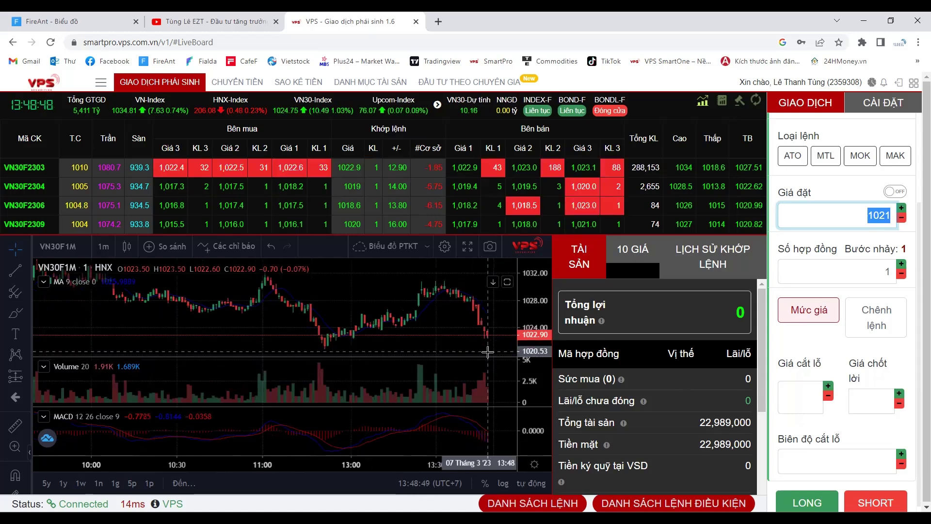
scroll(487, 351, down, 1)
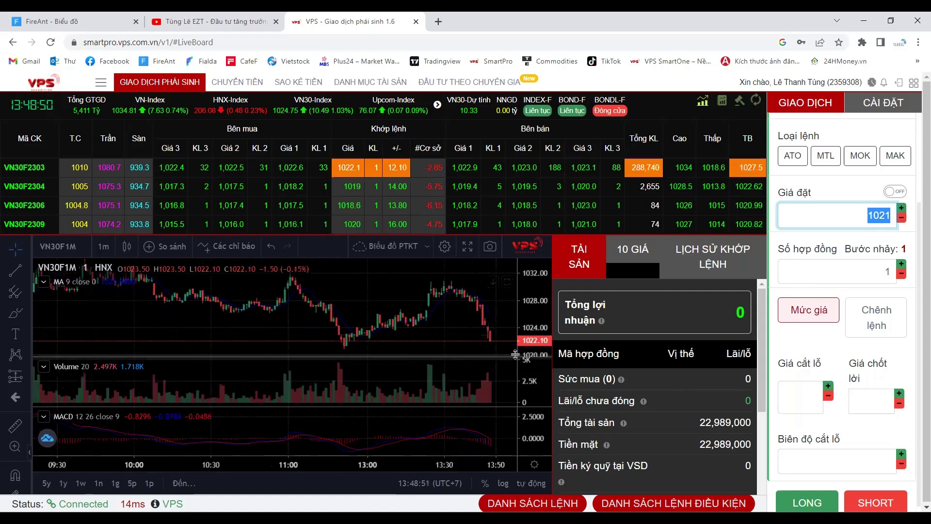
click(795, 395)
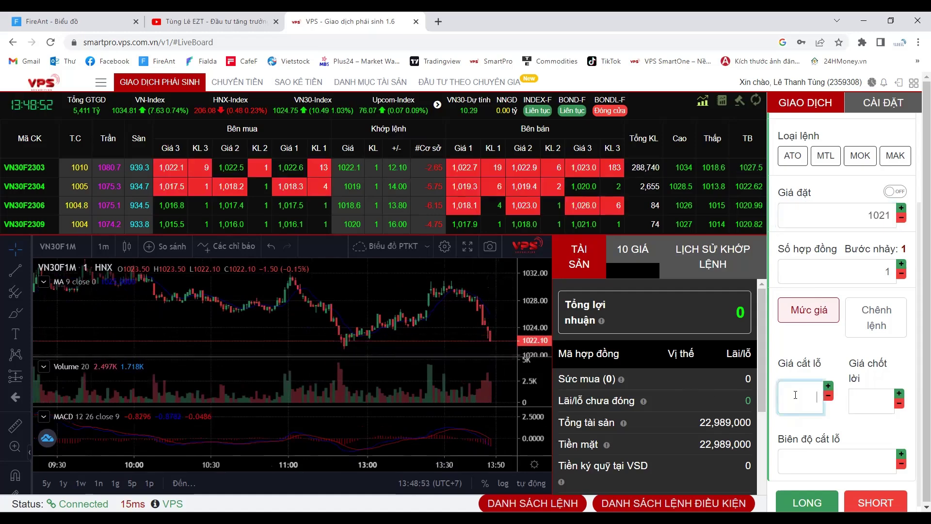
text(1019)
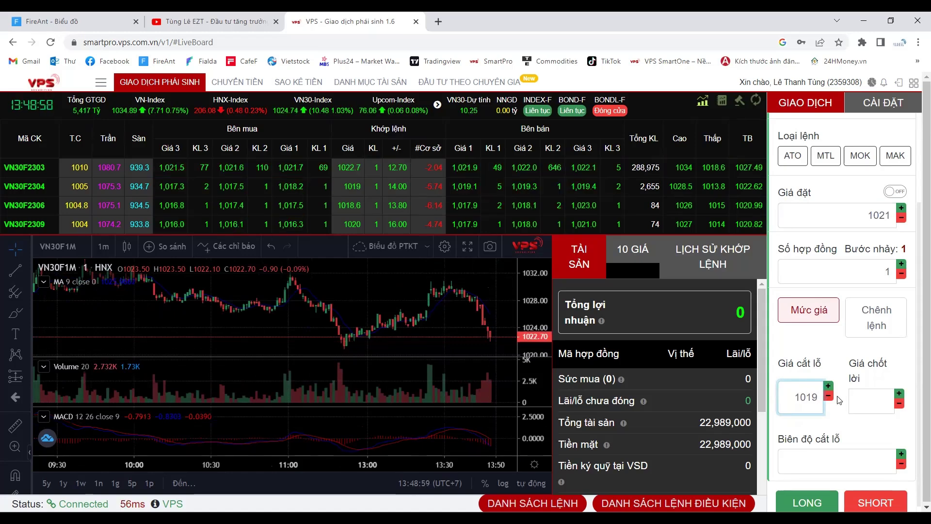
click(861, 396)
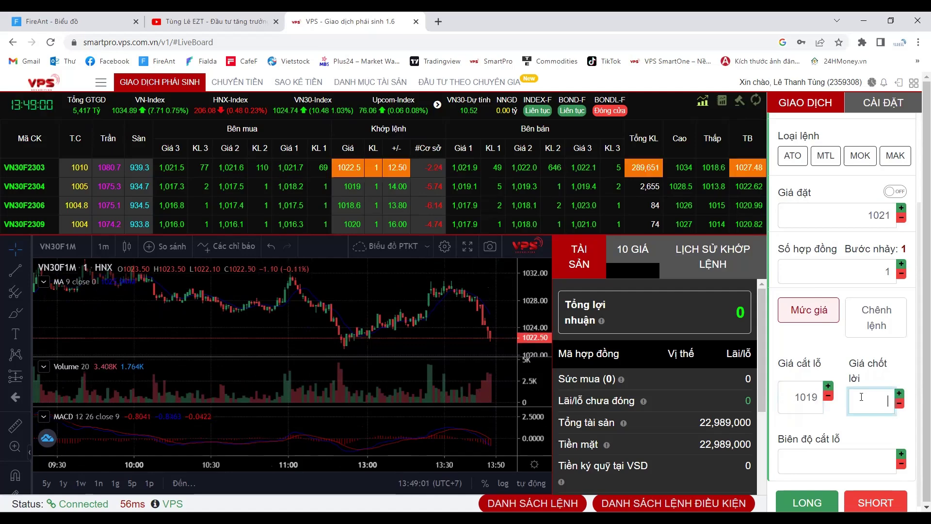
text(1026)
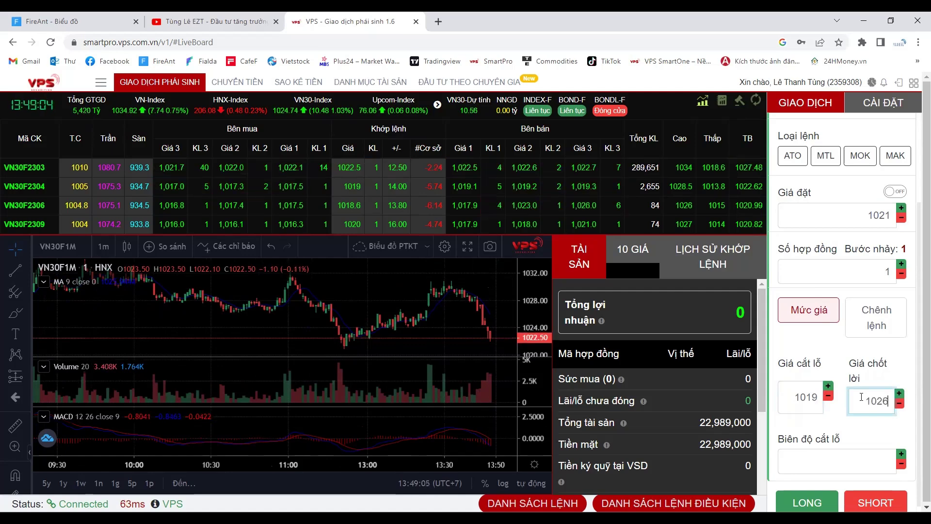
Step: Look at the Chênh lệch mode, return to Mức giá, and set the stop-loss margin (Biên độ cắt lỗ) to 0.1
click(873, 319)
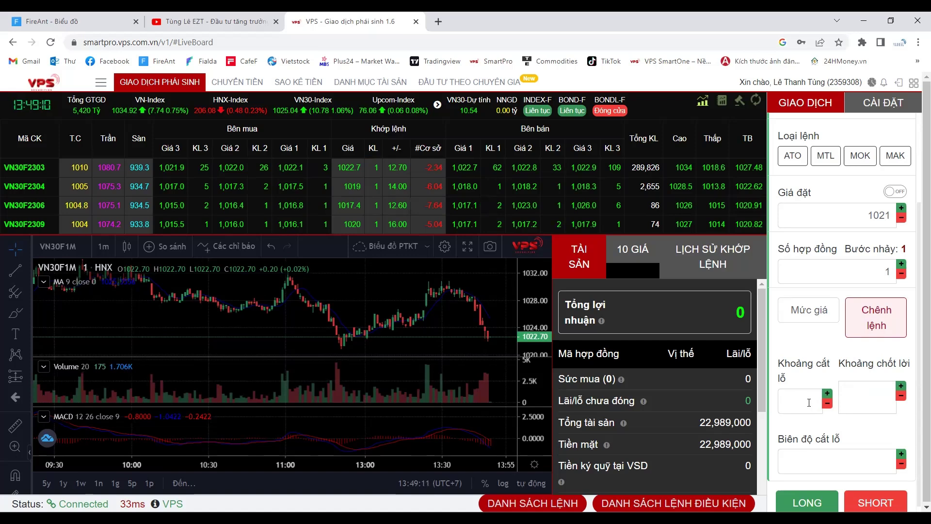
click(809, 316)
scroll(826, 371, down, 1)
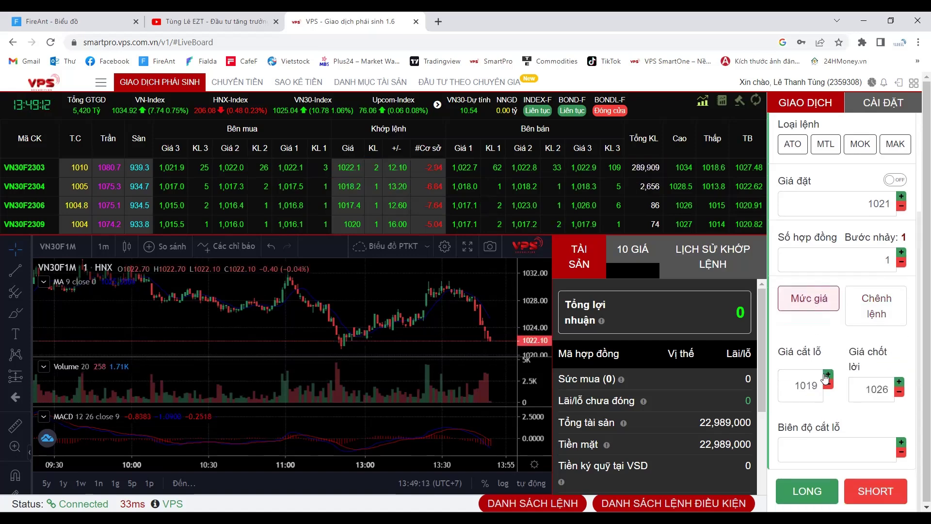
click(843, 449)
click(901, 442)
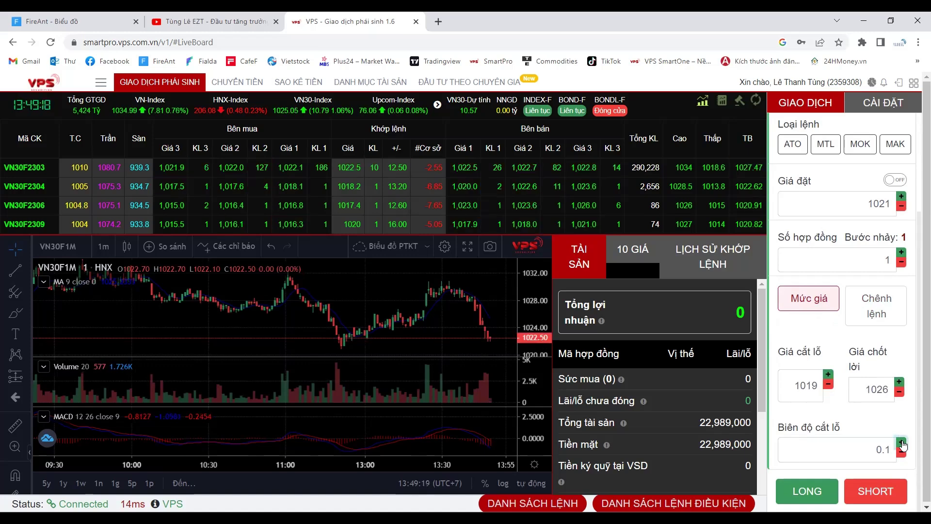
click(866, 447)
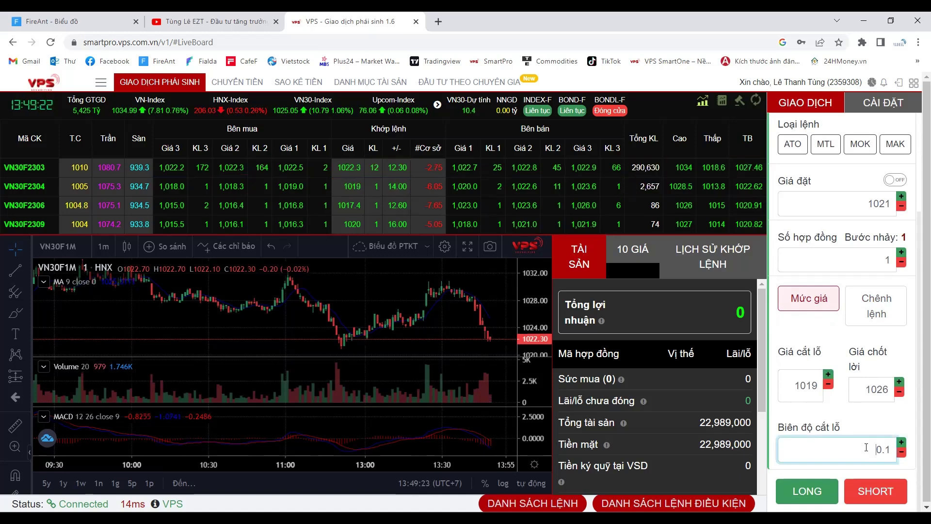
Step: Switch the conditional order to Chênh lệch mode and set the stop-loss distance (Khoảng cắt lỗ) to 0.3
click(866, 304)
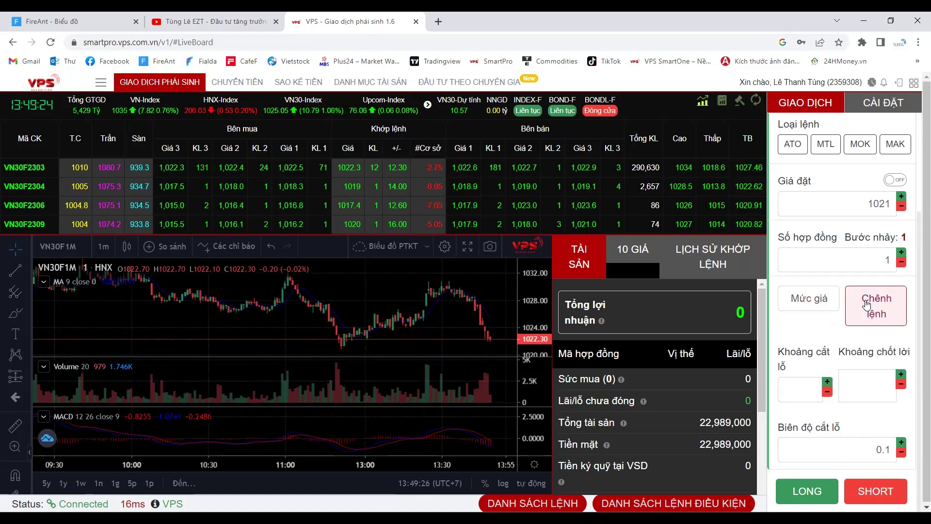
click(809, 389)
click(827, 382)
click(827, 382)
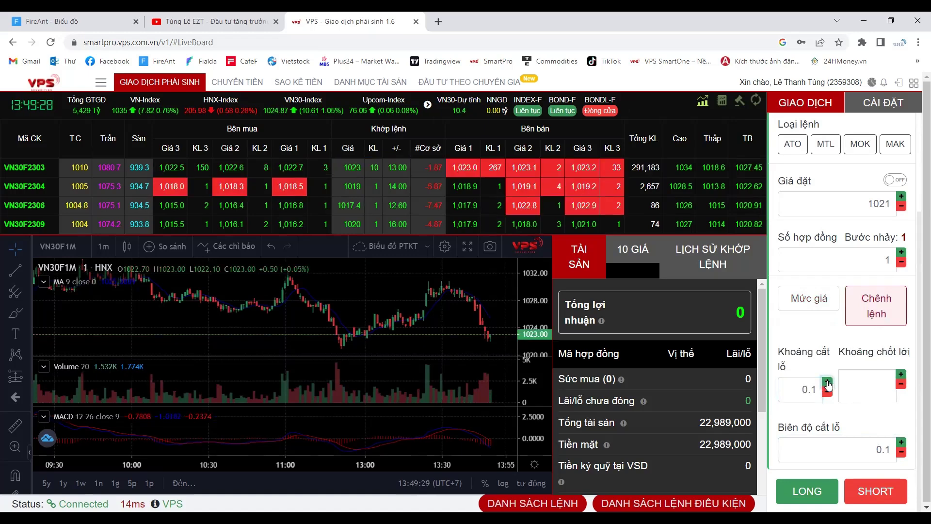
click(827, 382)
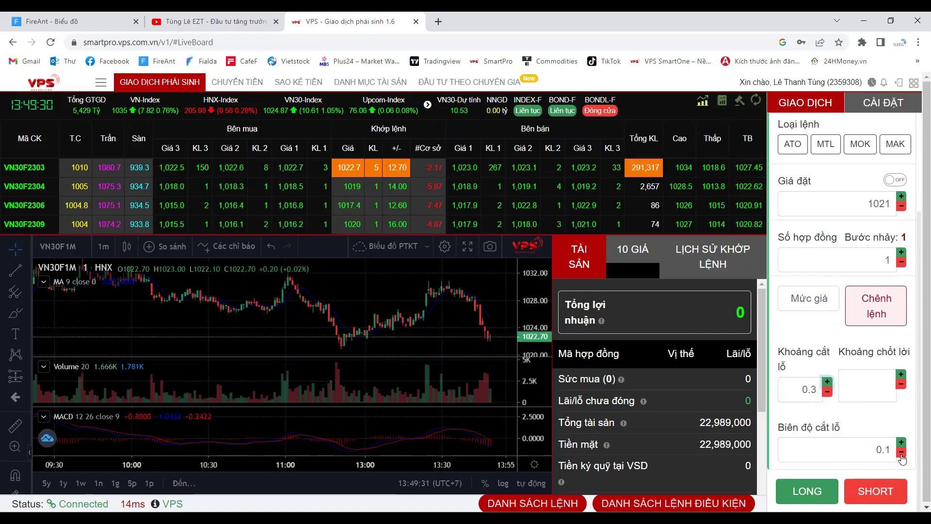
Step: Set the stop-loss margin (Biên độ cắt lỗ) to 0, the stop-loss distance to 3 and the take-profit distance (Khoảng chốt lời) to 5
click(900, 451)
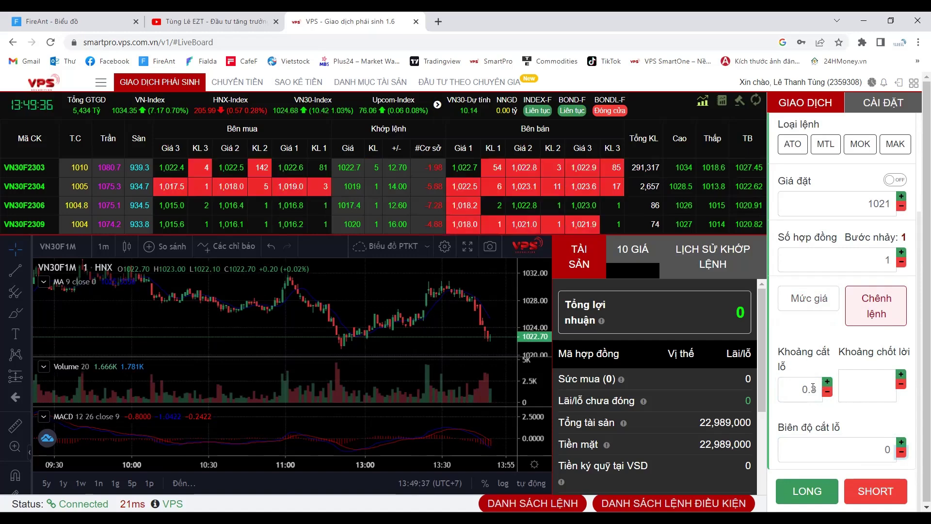
click(816, 388)
drag(817, 388, 799, 388)
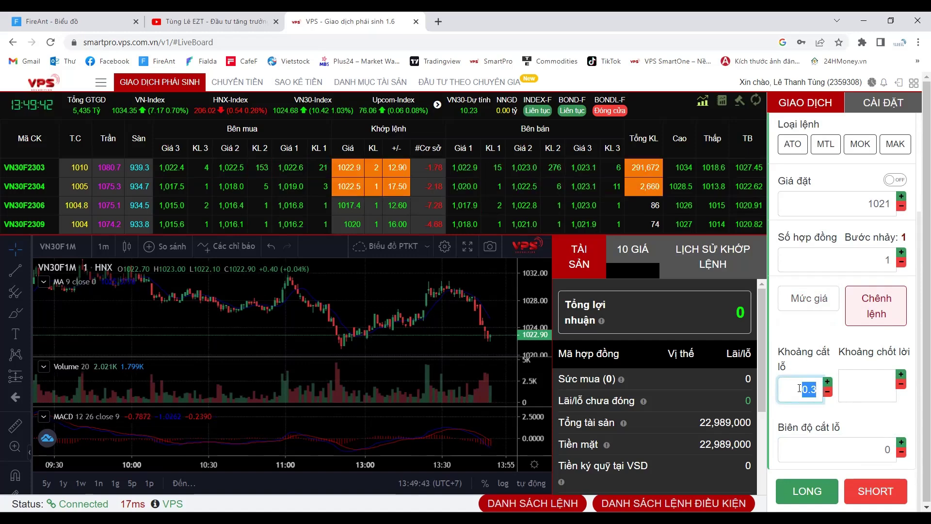
text(3)
click(844, 385)
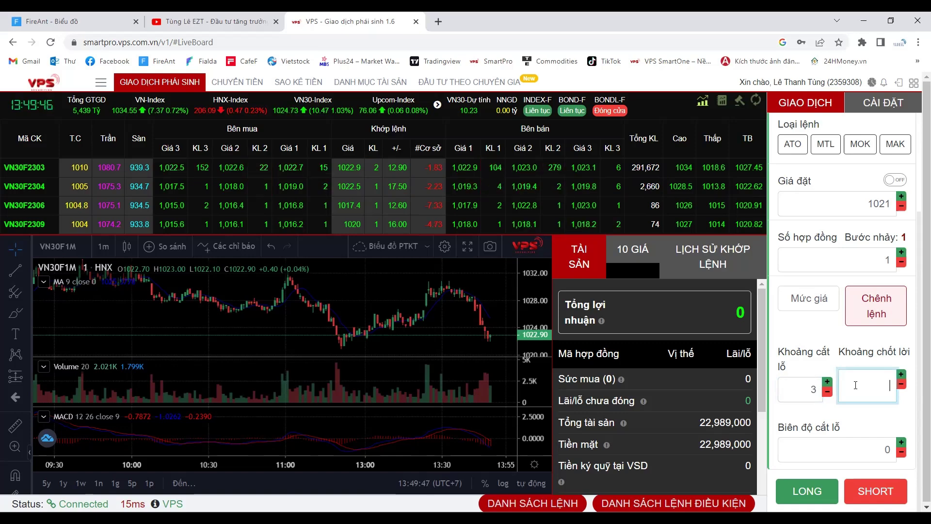
text(5)
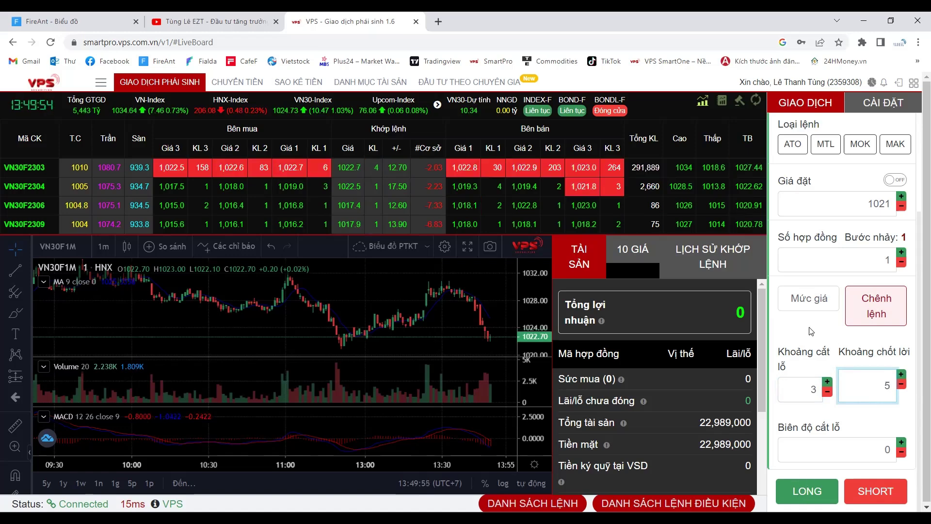
Step: Submit the Stop Loss/Take Profit order as LONG for one VN30F2303 contract at 1021 and confirm it
scroll(824, 339, up, 2)
scroll(808, 331, down, 2)
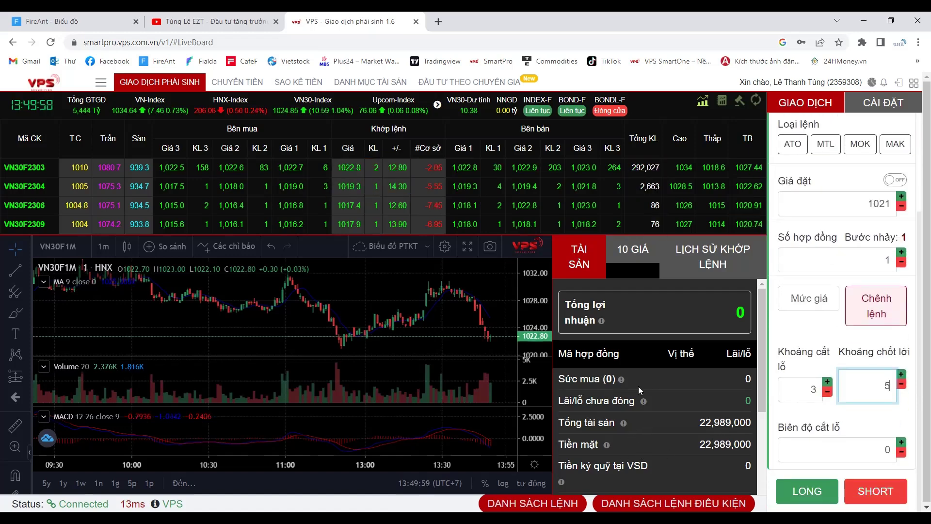
click(812, 489)
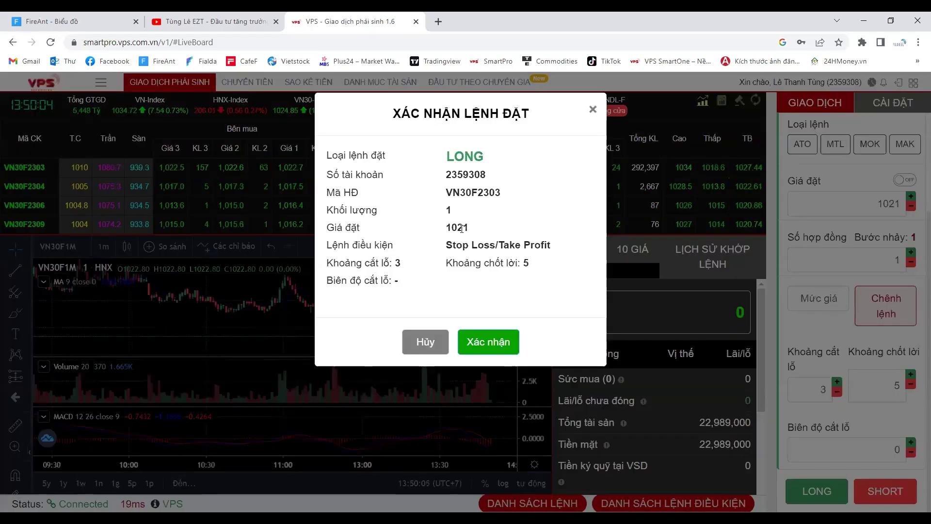
click(488, 345)
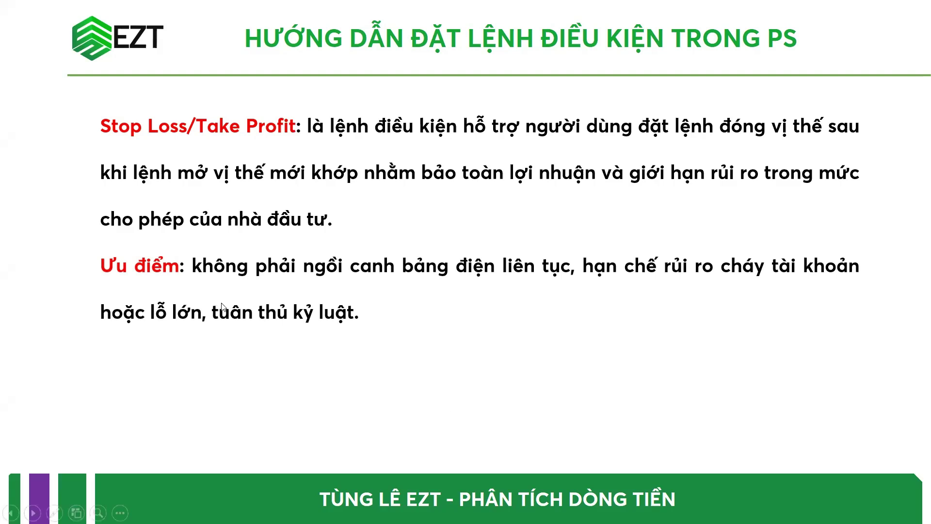
Step: Switch from the slides back to SmartPro and examine the recent price movement on the VN30F1M chart with a rescaled price axis
key(alt+Tab)
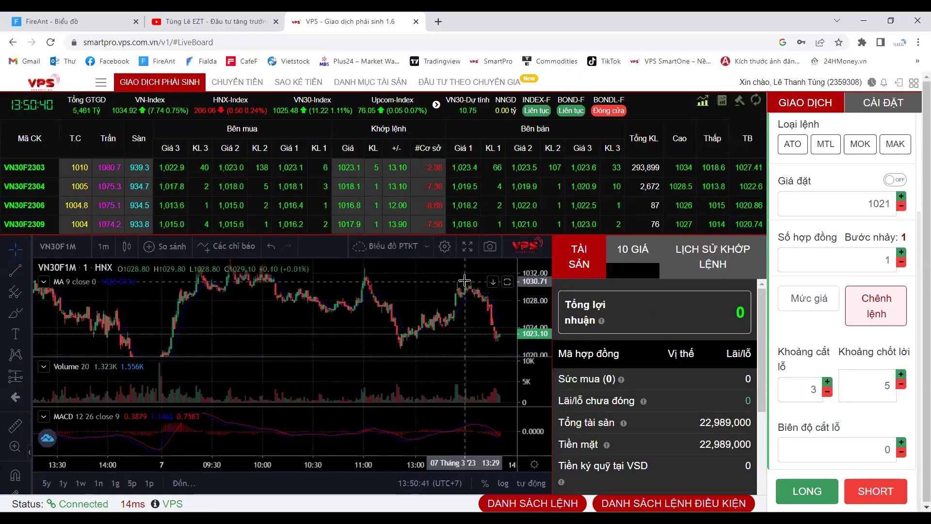
drag(426, 281, 407, 282)
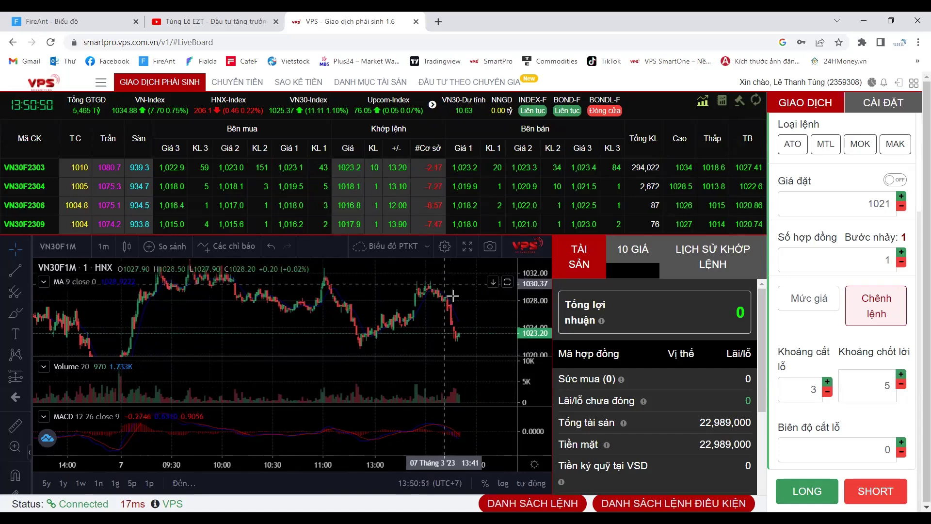
scroll(472, 315, down, 2)
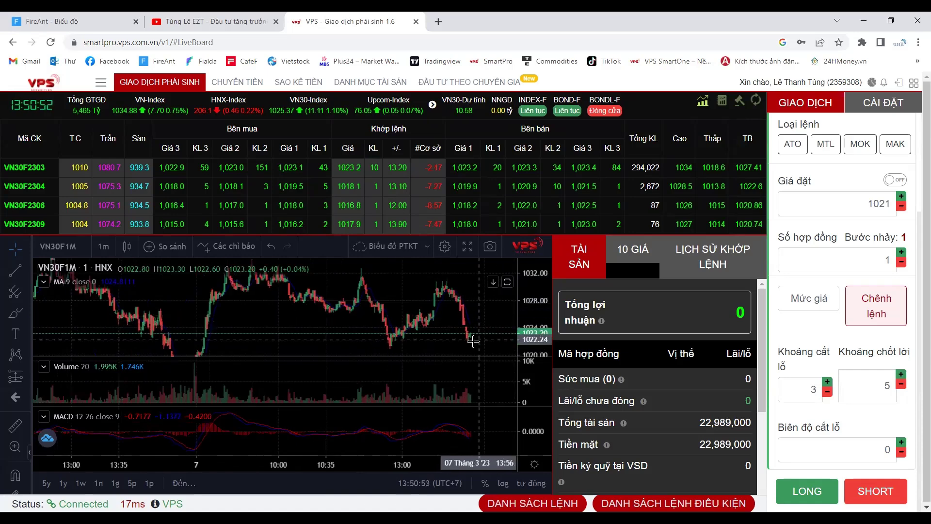
drag(537, 316, 537, 335)
click(493, 416)
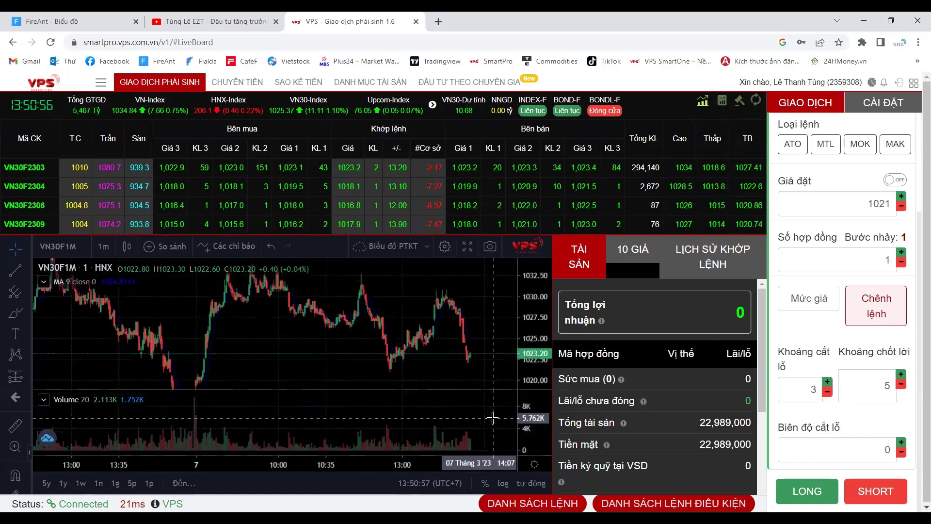
scroll(471, 335, up, 2)
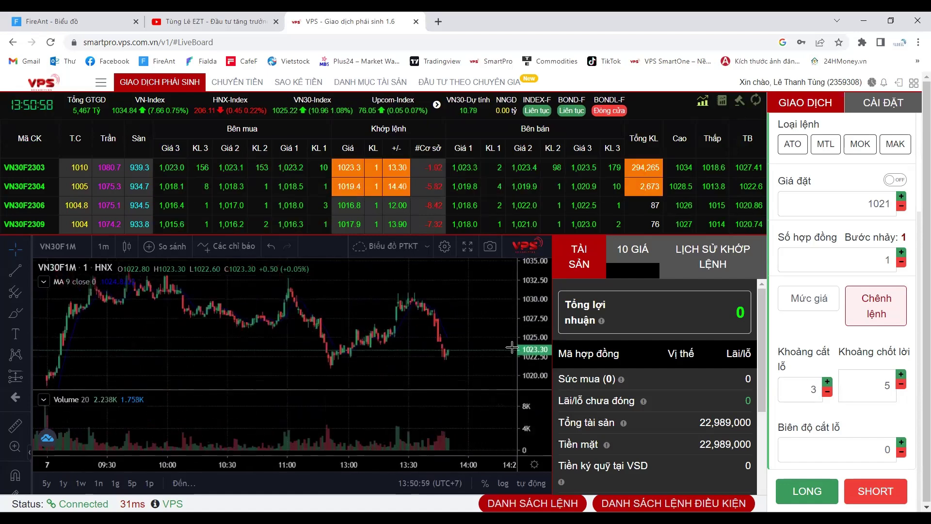
drag(470, 335, 442, 331)
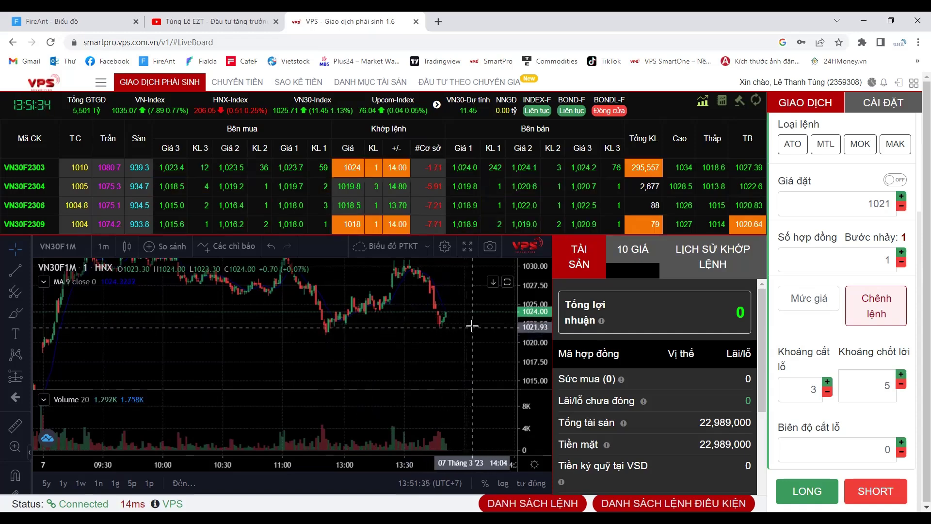
Step: Switch the conditional order back to Mức giá mode and review its order price, stop-loss price and take-profit price
scroll(881, 325, up, 3)
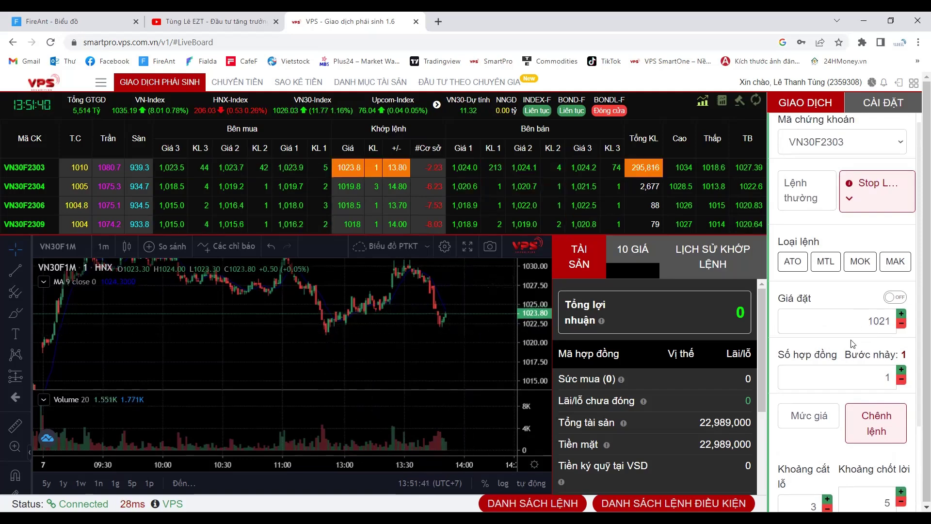
click(808, 417)
scroll(809, 417, down, 3)
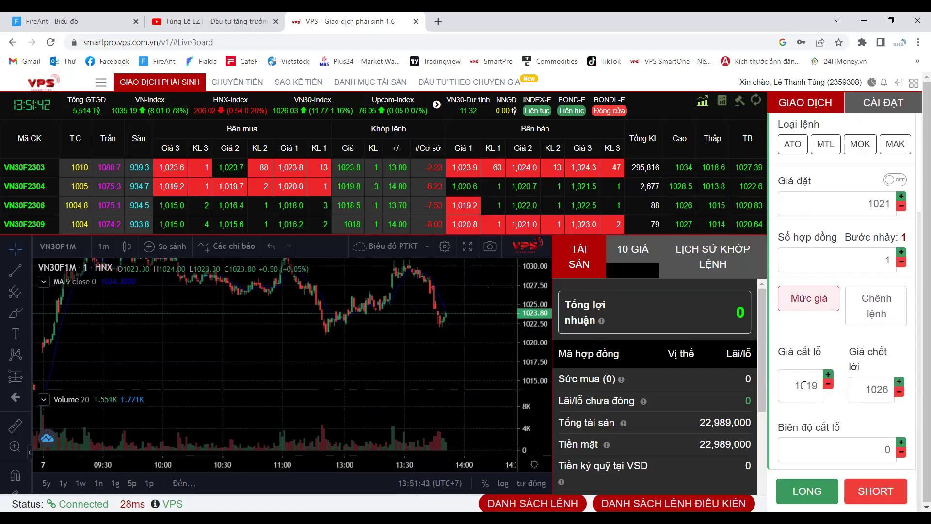
double_click(803, 385)
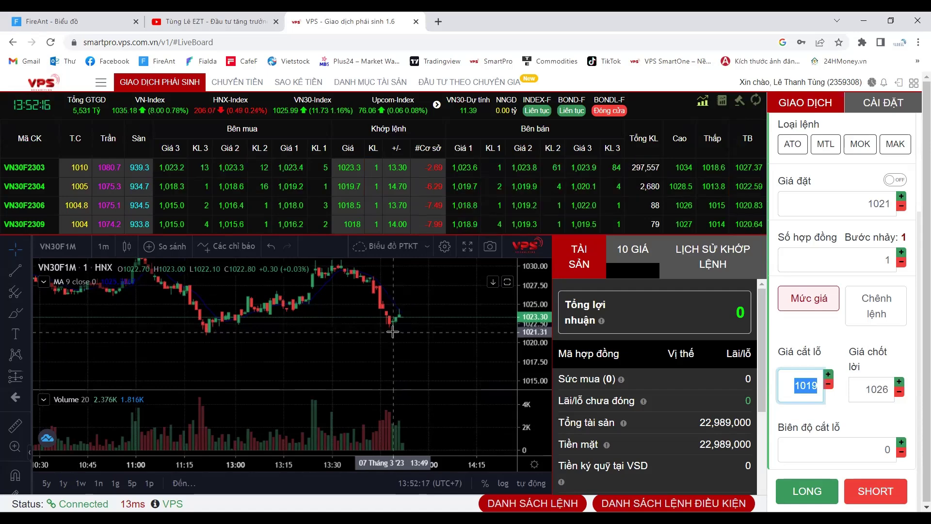
click(882, 207)
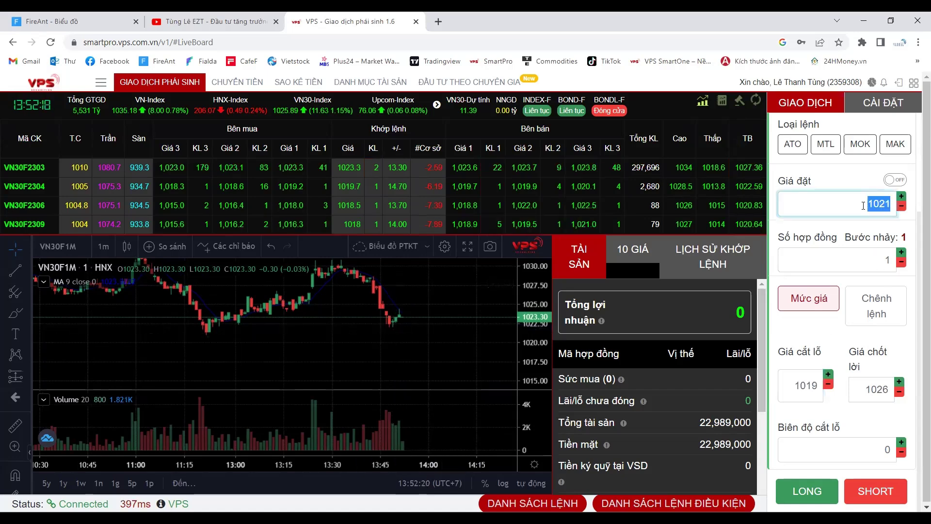
click(822, 386)
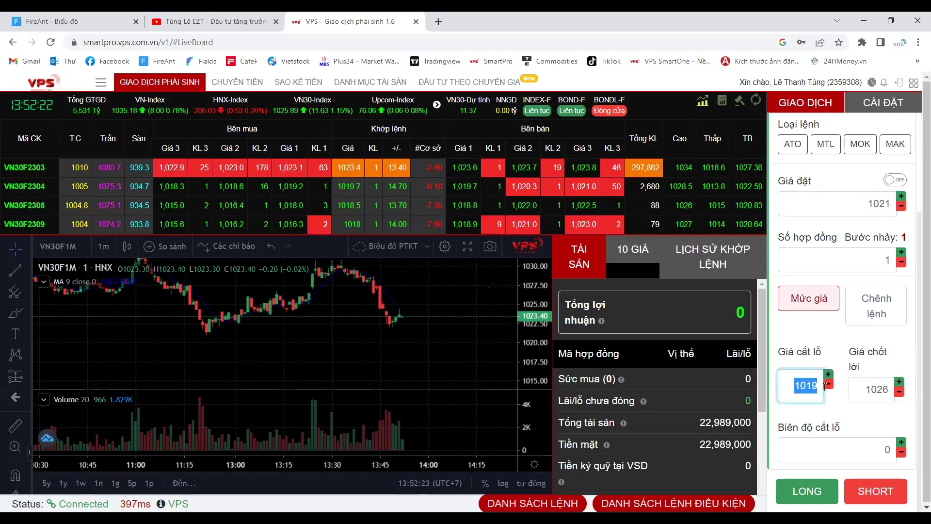
click(882, 388)
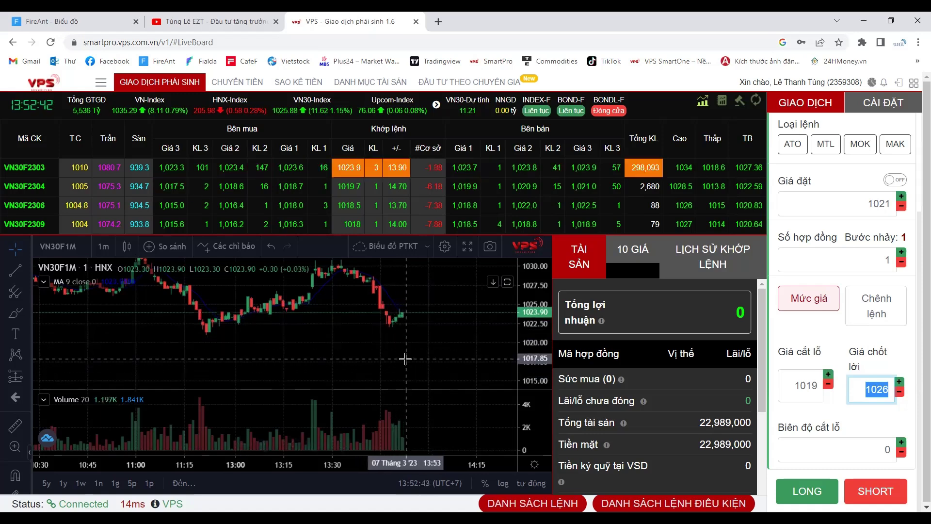
Step: Sketch a falling trend line from about 1021.55 to 1019.62 and a rising one from about 1020.08 to 1023.39, and delete both
click(413, 341)
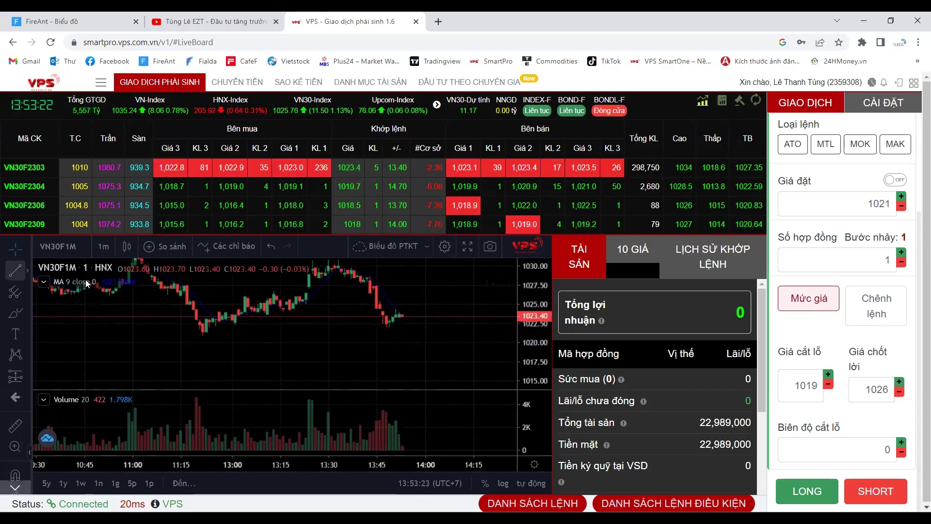
click(405, 331)
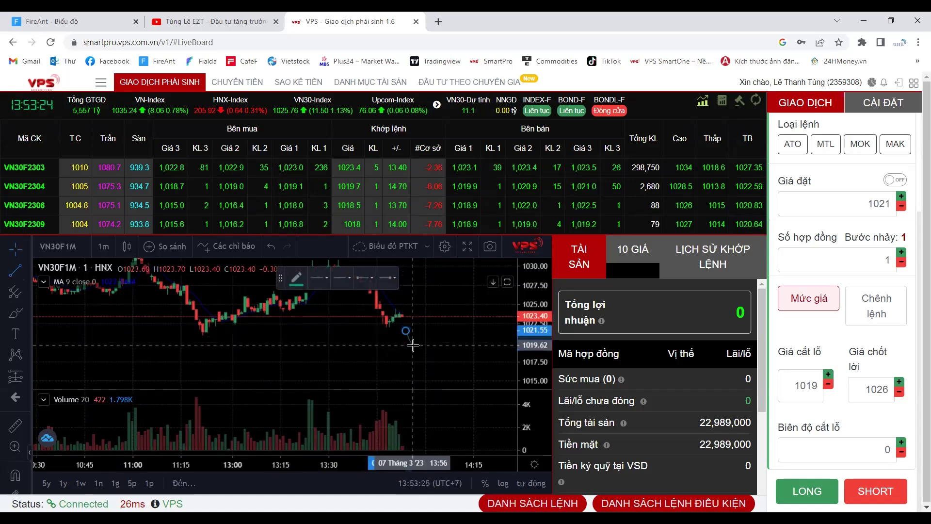
click(412, 345)
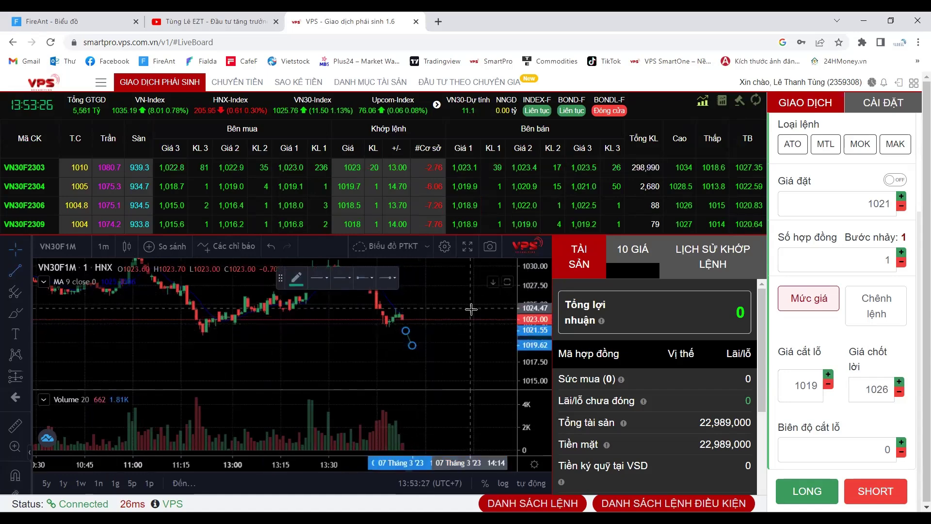
click(422, 341)
click(441, 316)
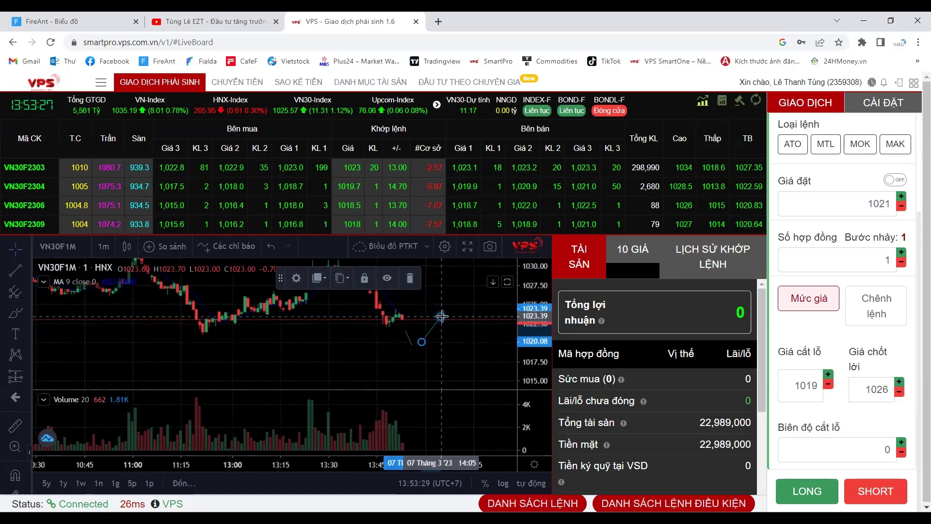
key(Delete)
click(405, 331)
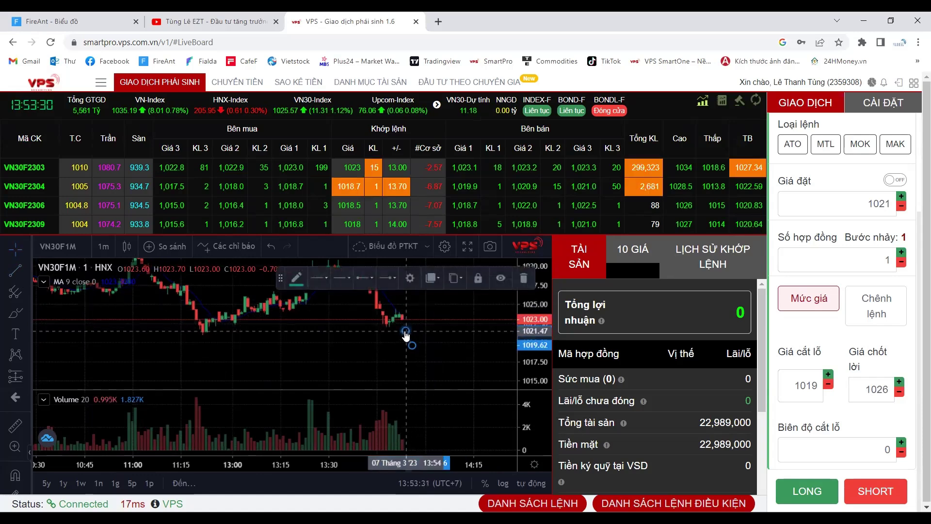
key(Delete)
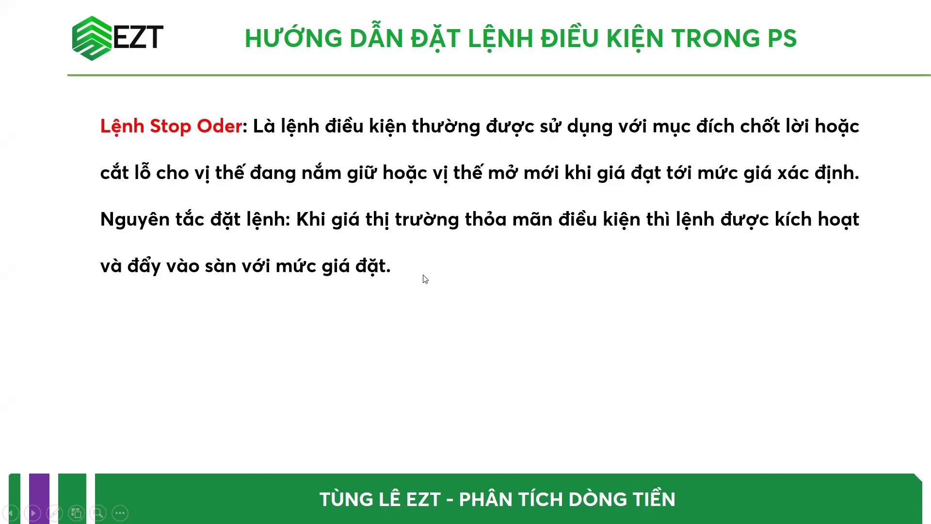
Step: Switch from the slides back to SmartPro and change the conditional order type to Stop Order
key(alt+Tab)
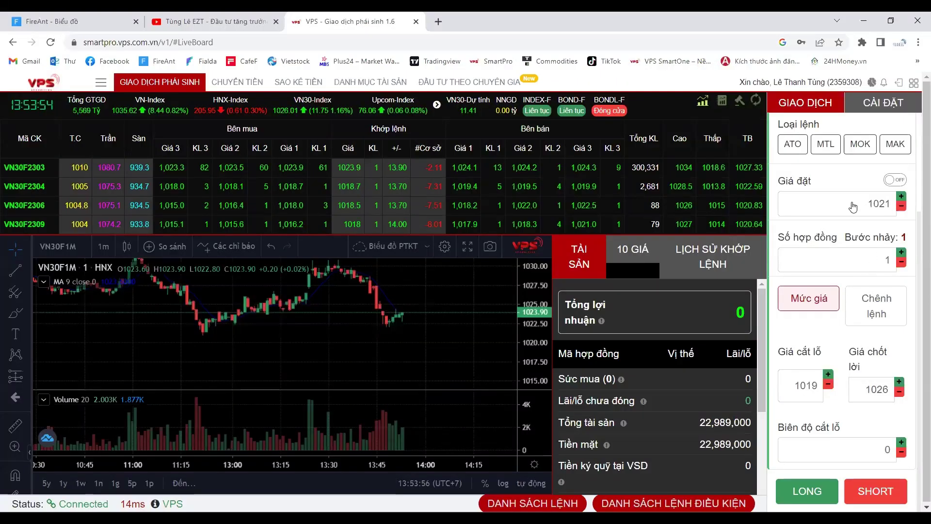
scroll(866, 211, up, 3)
click(866, 212)
click(875, 299)
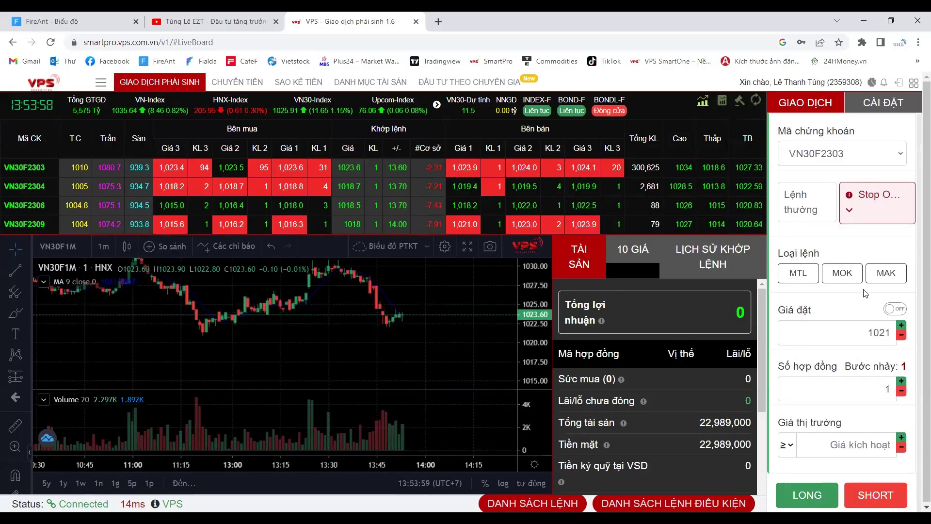
scroll(863, 359, down, 1)
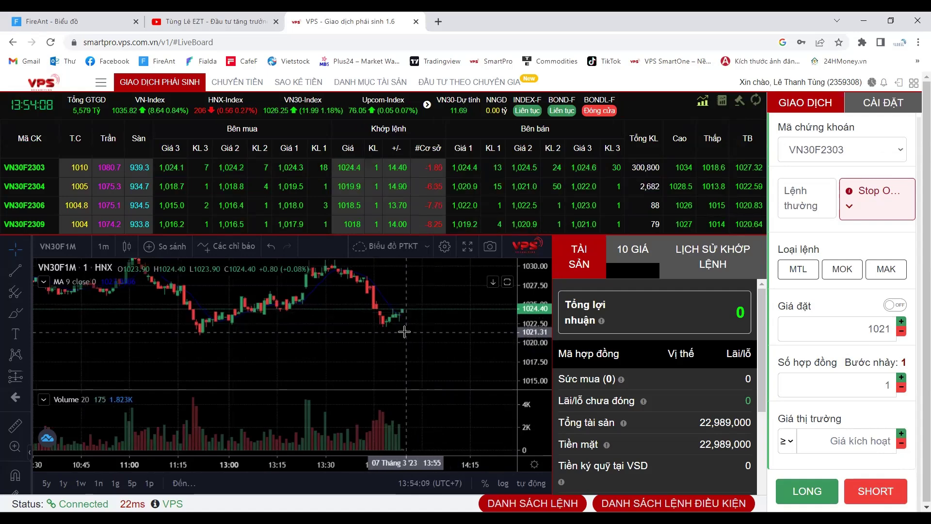
Step: Draw a descending trend line on the VN30F1M chart from about 1026.86 to about 1016.93, extending past the latest candles
click(15, 270)
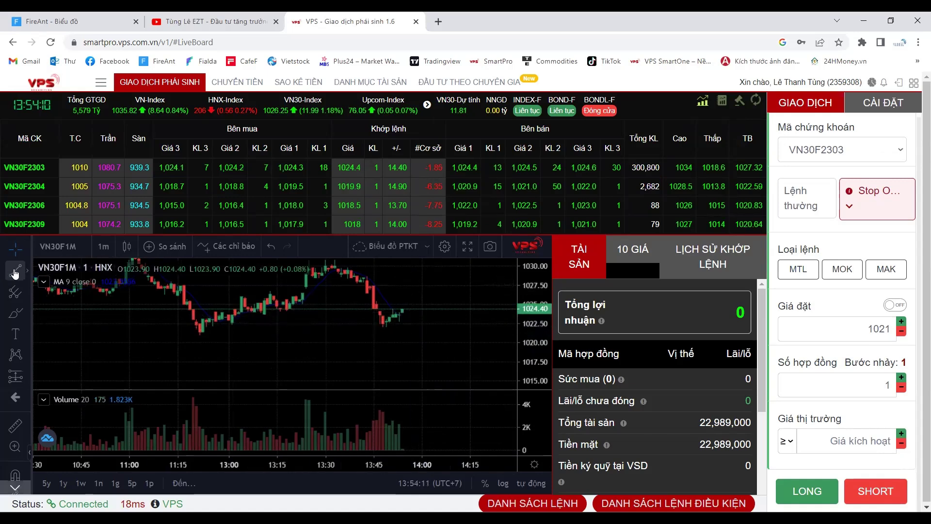
click(378, 282)
click(338, 291)
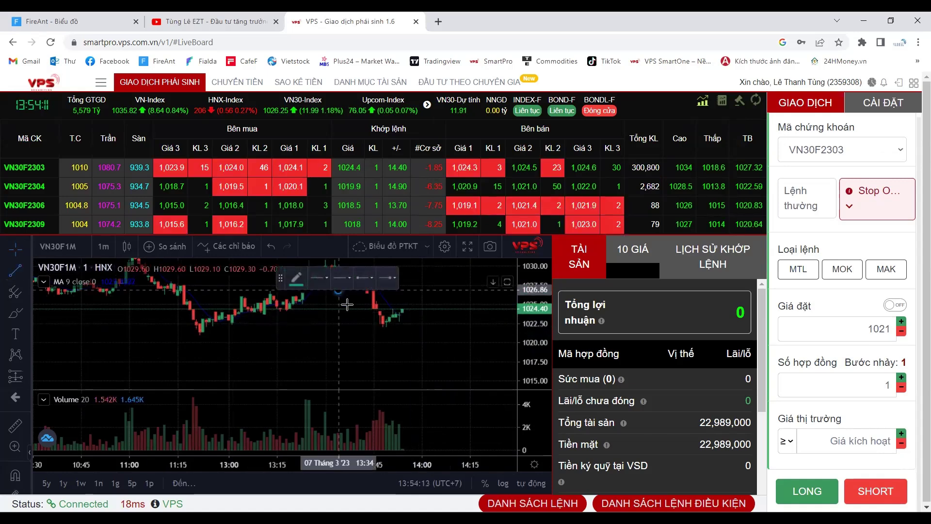
click(436, 365)
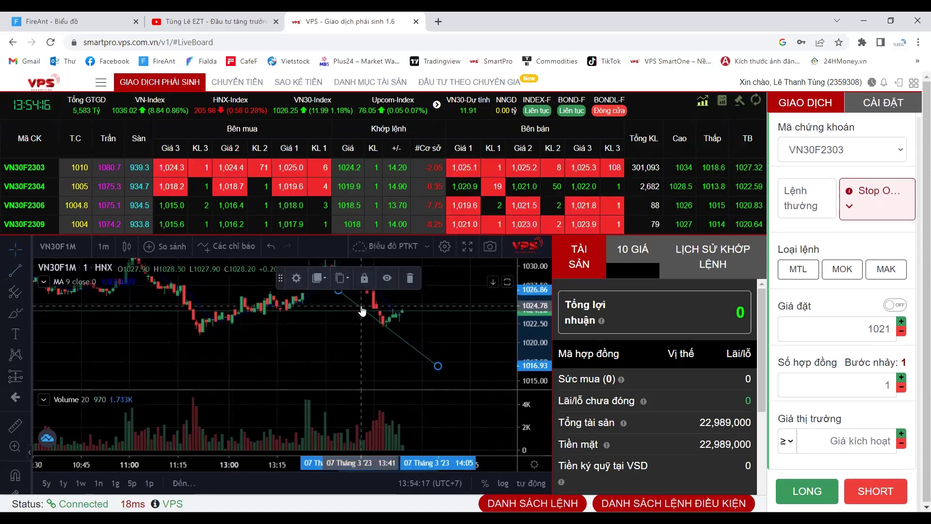
Step: Format the descending trend line in yellow with the third, thicker line width
click(296, 278)
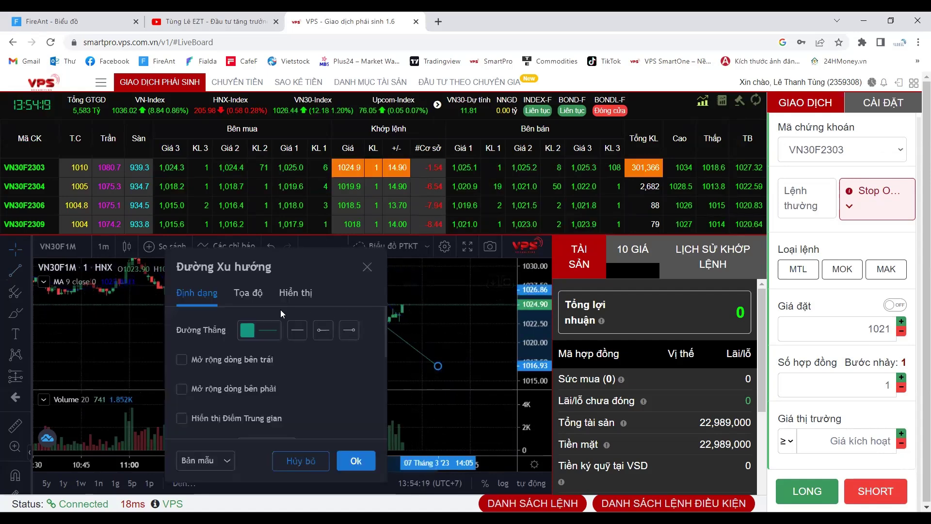
click(299, 335)
click(265, 331)
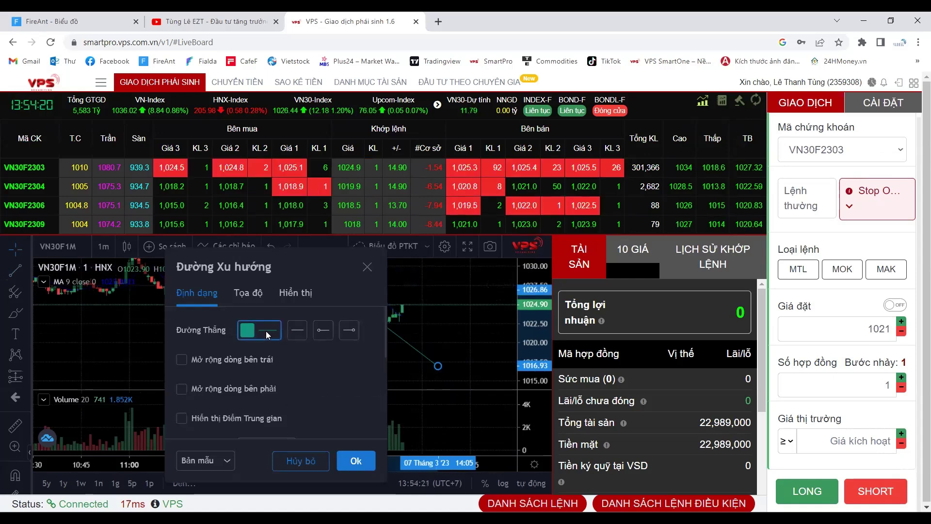
click(266, 331)
click(276, 306)
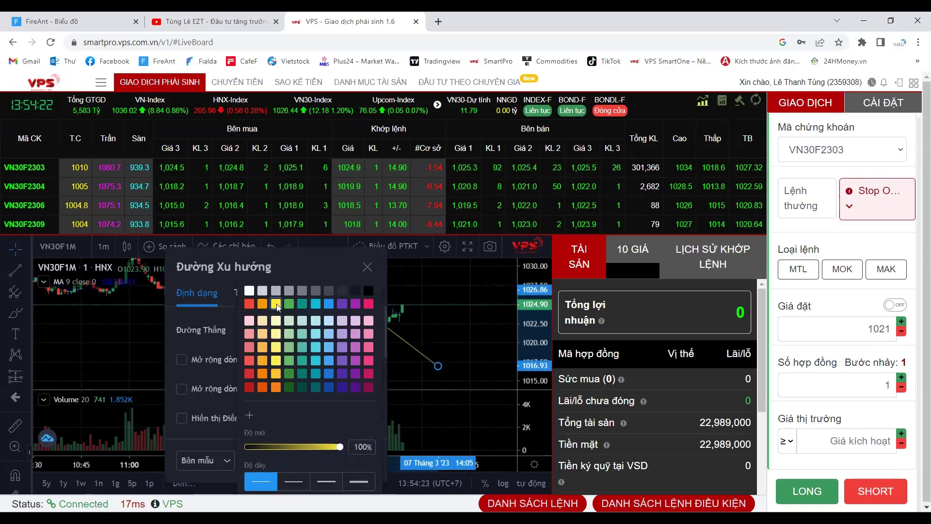
click(326, 481)
click(453, 358)
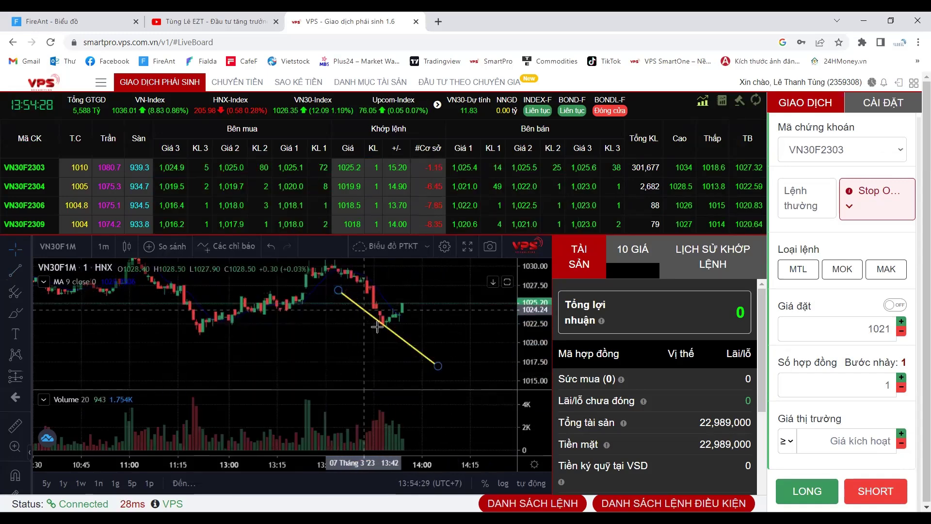
Step: Draw a short rising trend line from about 1021.16 to 1023.78 beside the descending trend line
click(438, 366)
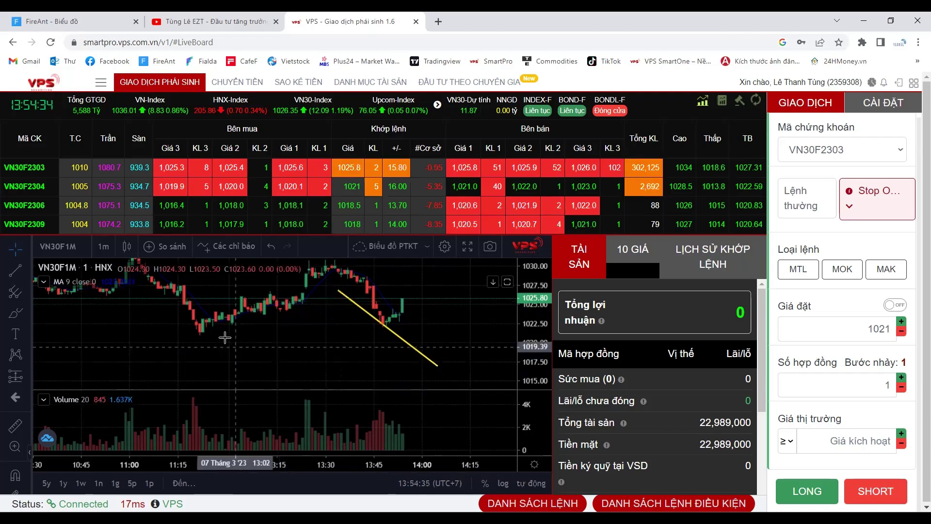
click(15, 274)
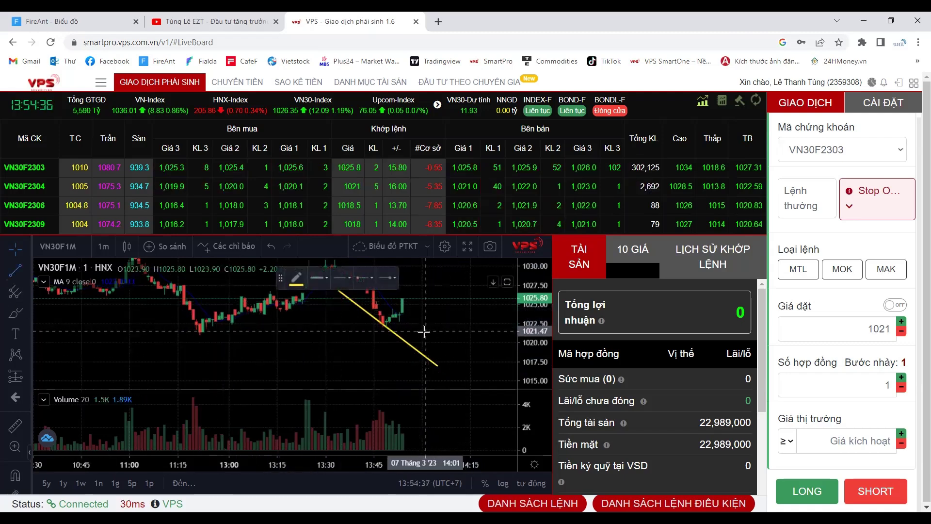
drag(422, 333, 430, 316)
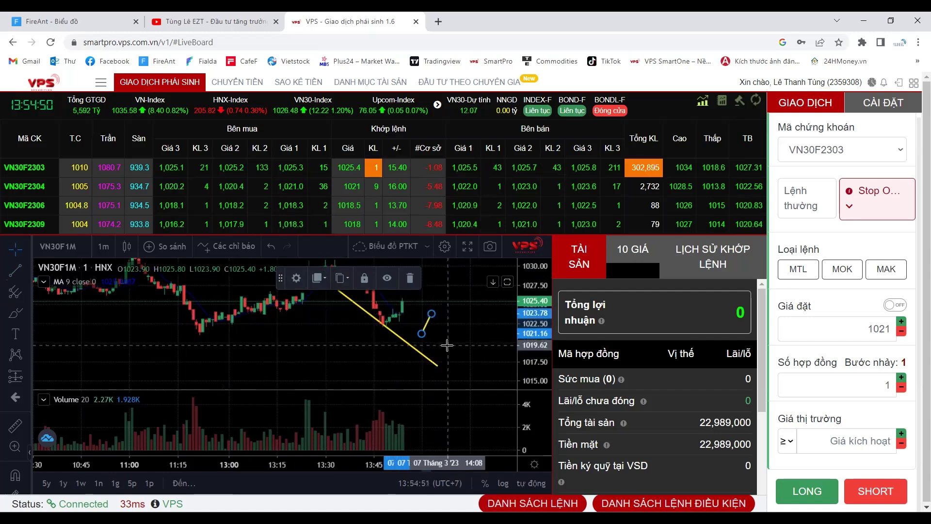
Step: Set the Stop Order's market price condition to ≤ with a trigger price of 1020
click(837, 445)
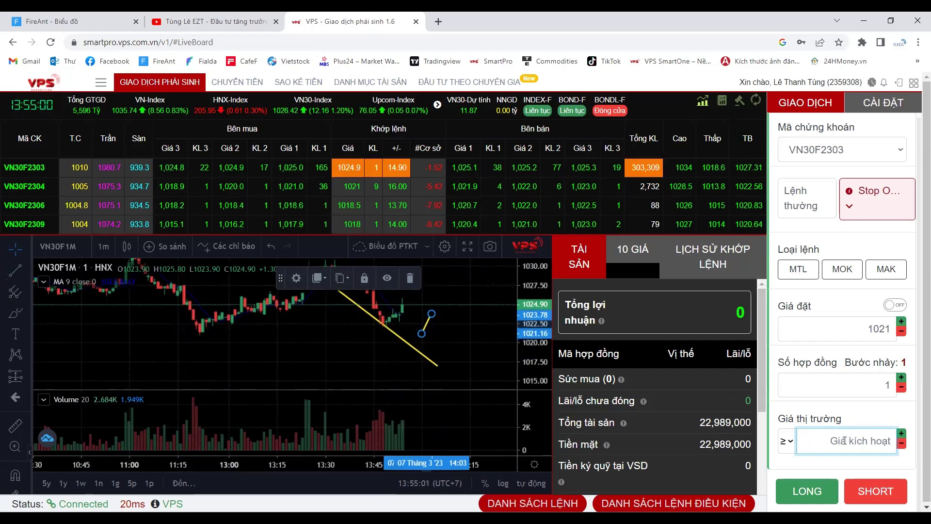
click(788, 441)
click(783, 473)
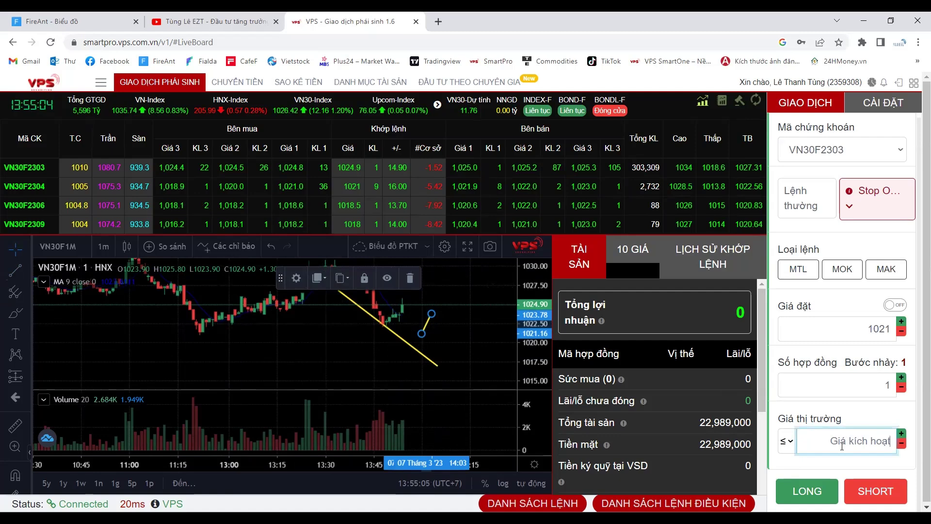
click(841, 445)
text(1020)
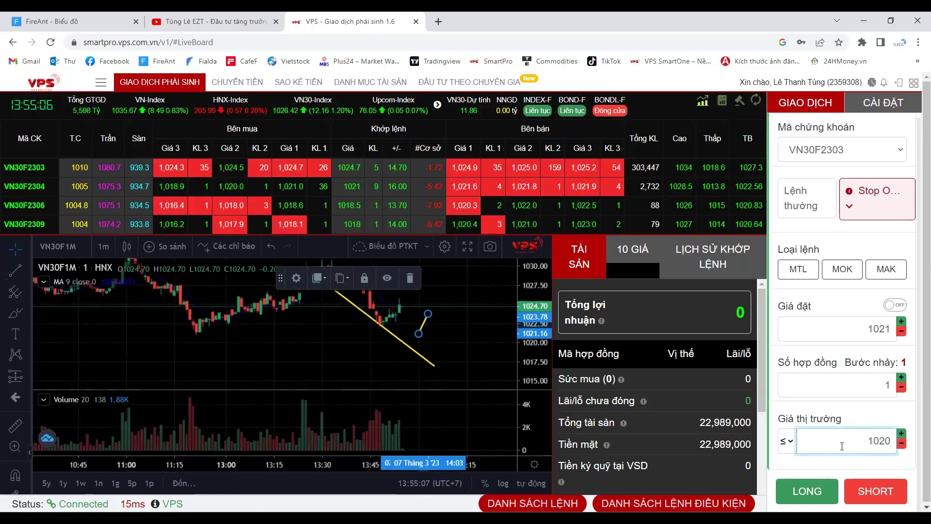
Step: Set the Stop Order's order price to 1023.7 and deselect the short rising line on the chart
double_click(866, 331)
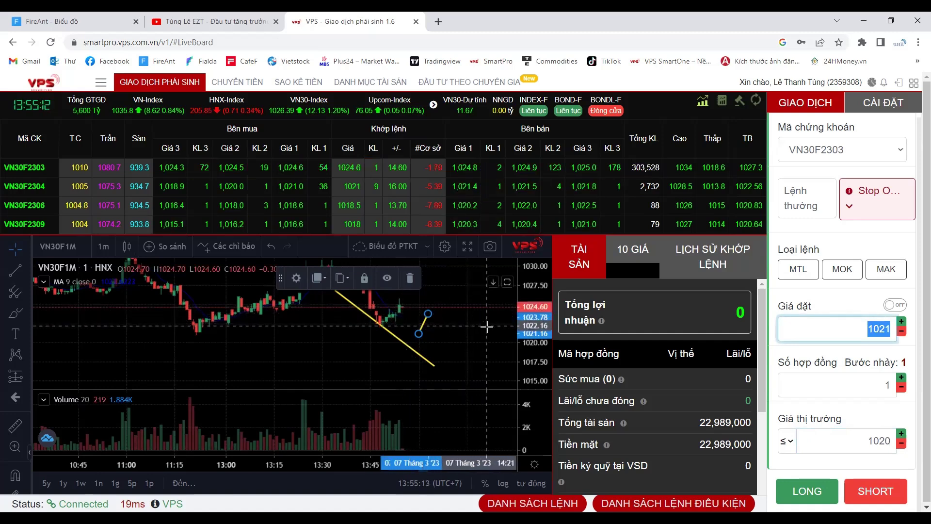
text(1023.7)
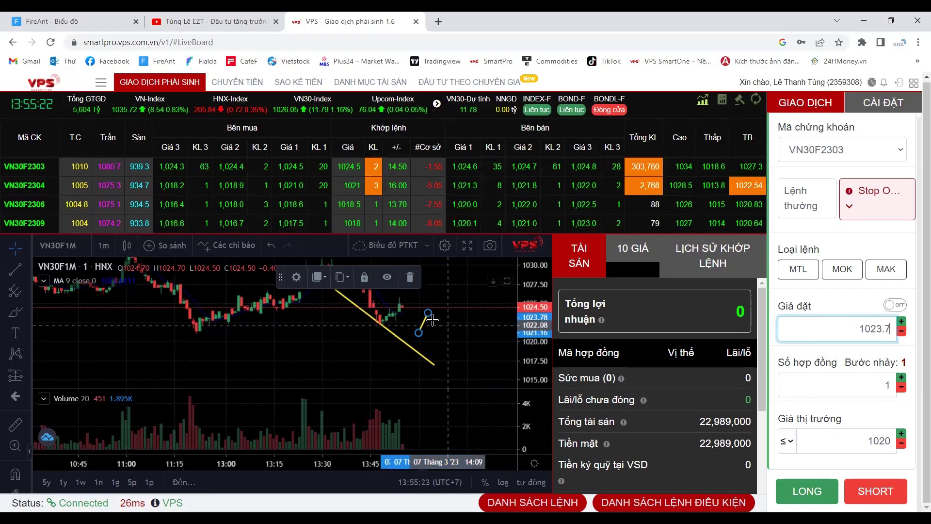
click(444, 330)
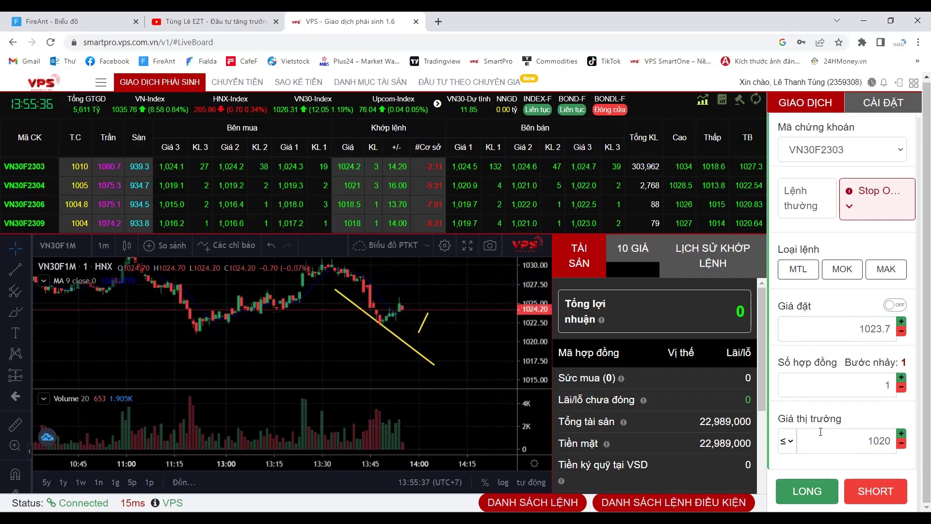
Step: Examine the Stop Order's market price condition together with its order price and trigger price values
drag(778, 420, 841, 425)
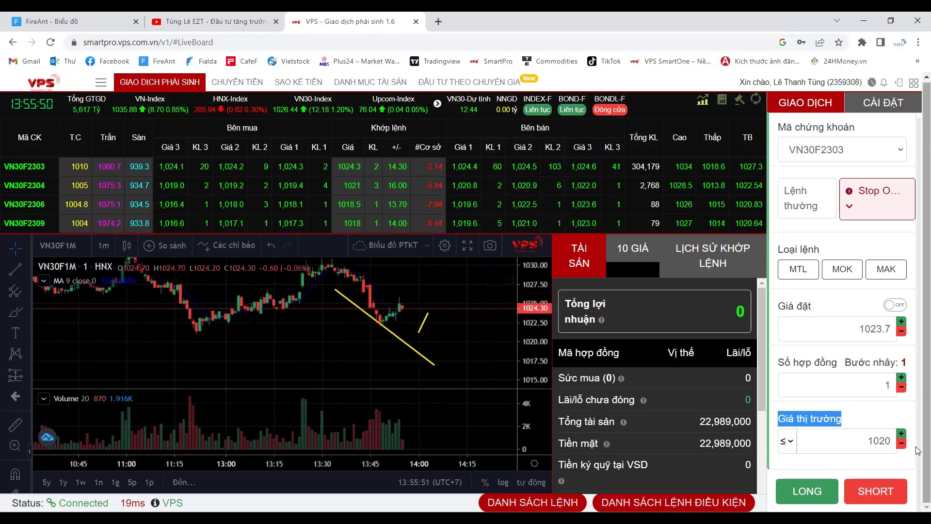
double_click(862, 330)
drag(862, 441, 888, 441)
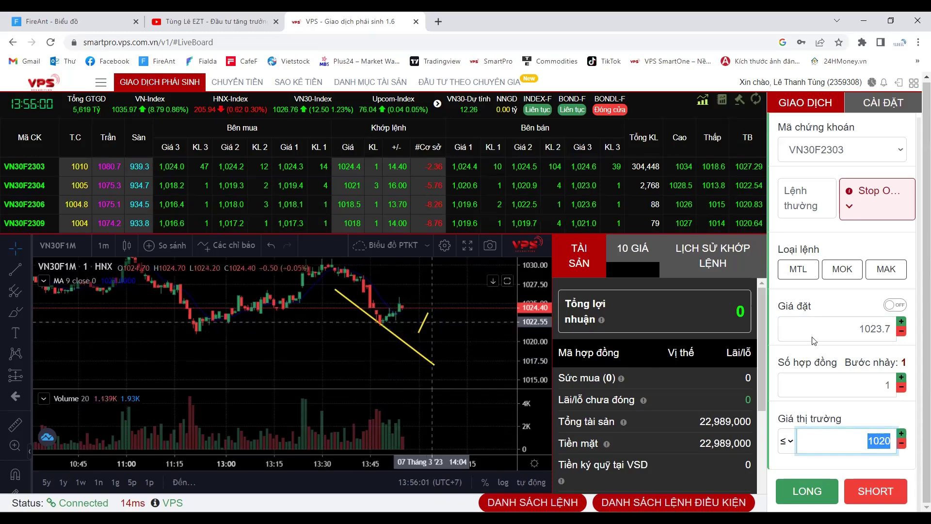
click(856, 323)
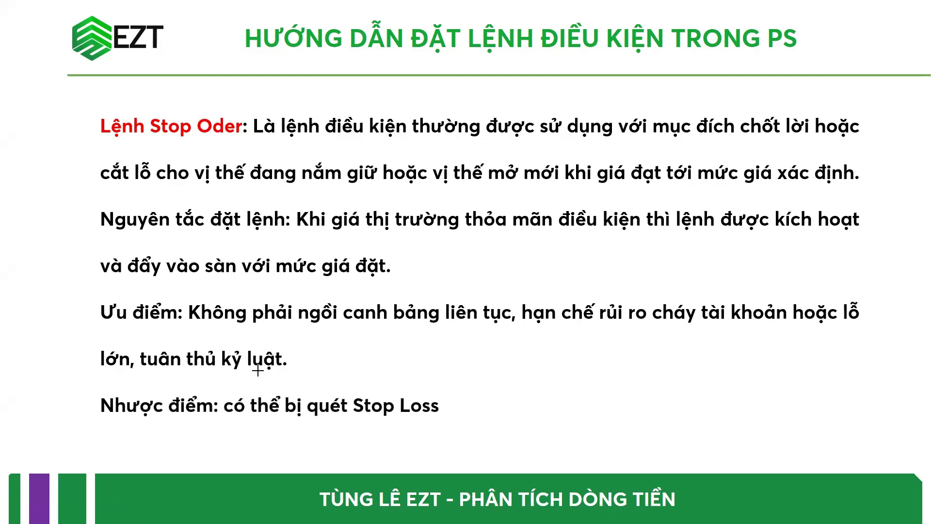
Step: Switch from the slides back to SmartPro, sketch a rising trend line from about 1022.47 to 1028.47, and delete both rising lines
key(alt+Tab)
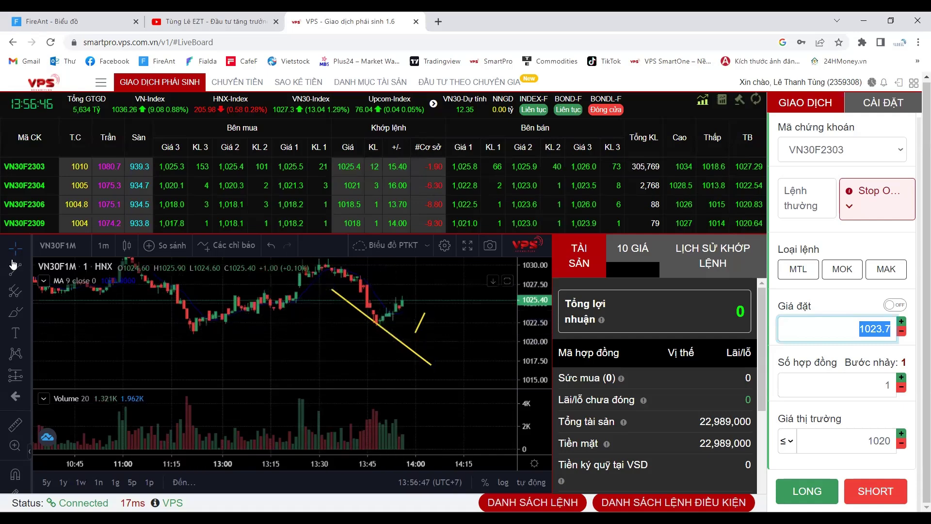
click(417, 318)
drag(401, 323, 434, 277)
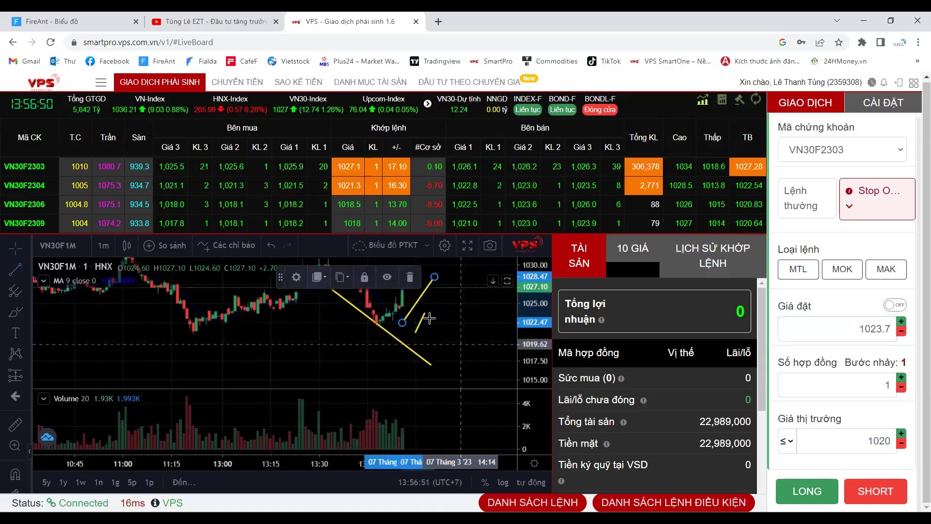
click(410, 278)
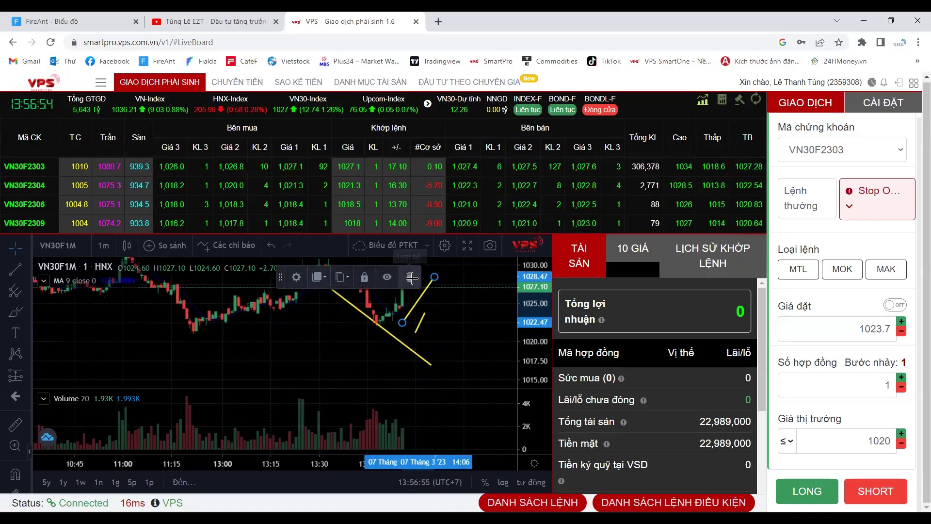
key(Escape)
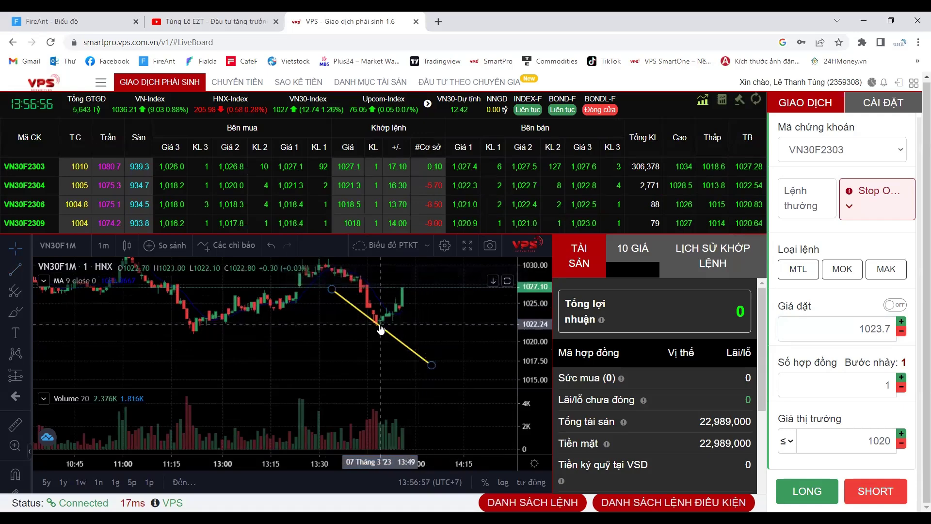
click(379, 330)
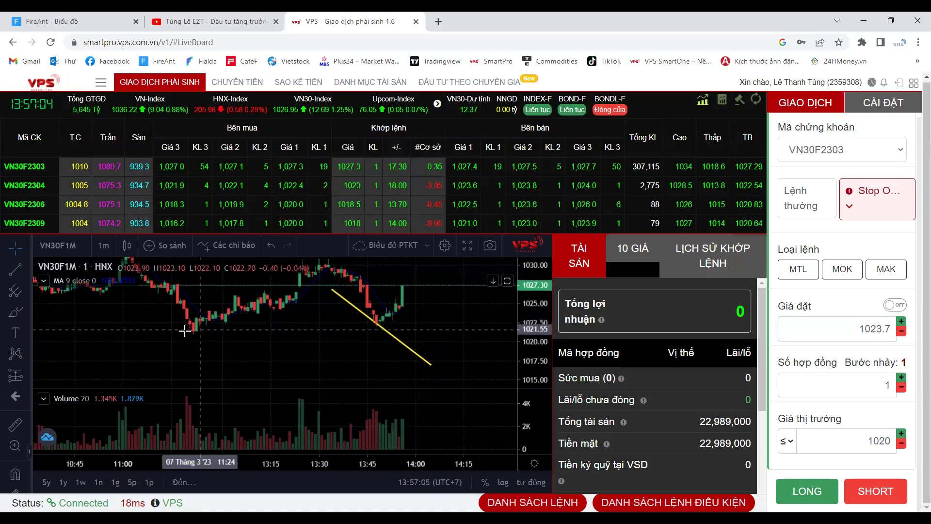
Step: Draw a short trend line from about 1017.16 up to about 1020.85, meeting the descending trend line near the latest low
click(15, 269)
click(395, 362)
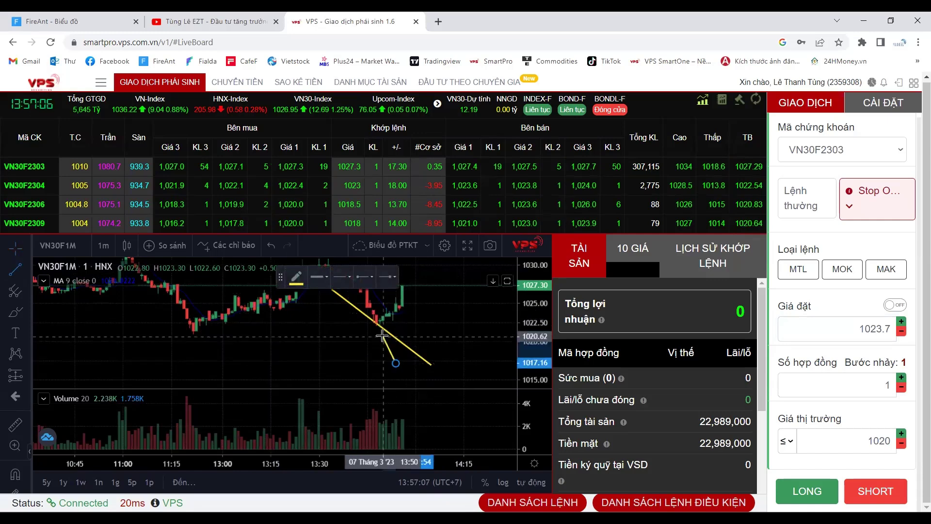
click(383, 334)
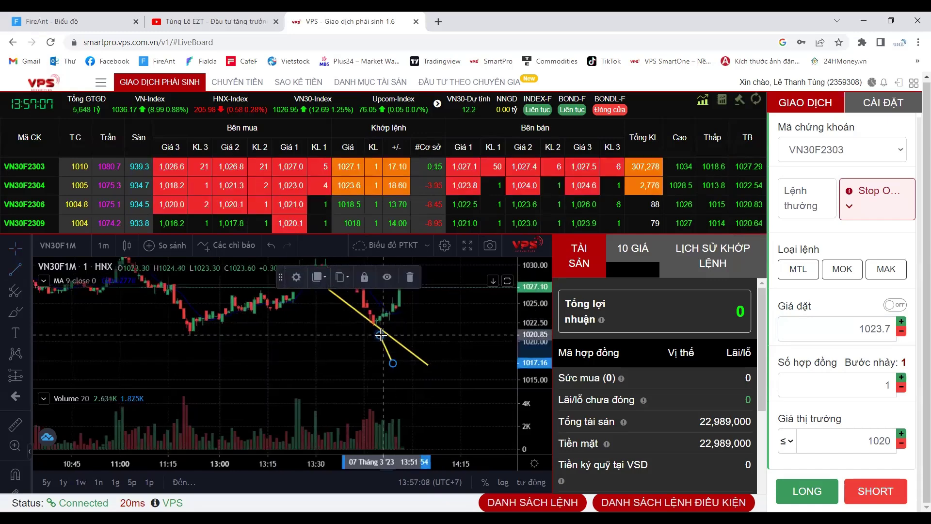
click(401, 300)
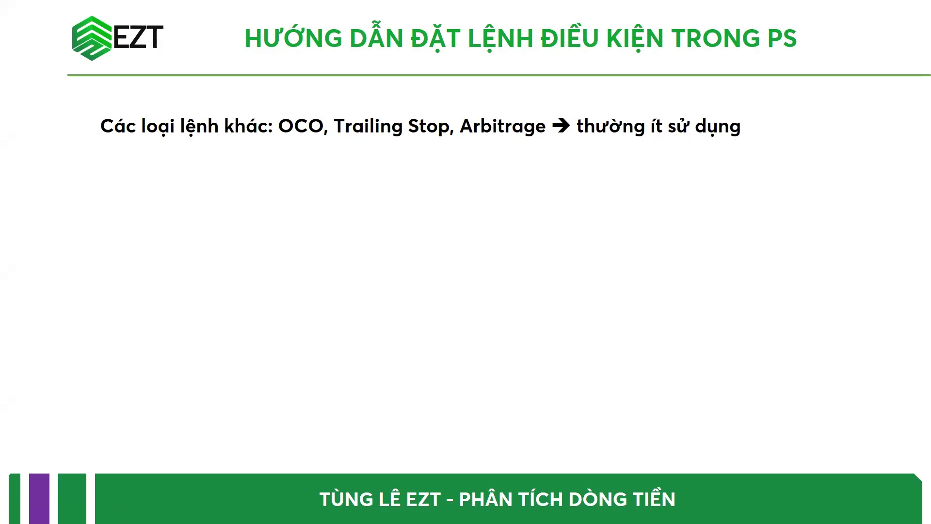
Step: Advance the presentation to the slide on how to get a derivatives account
key(Right)
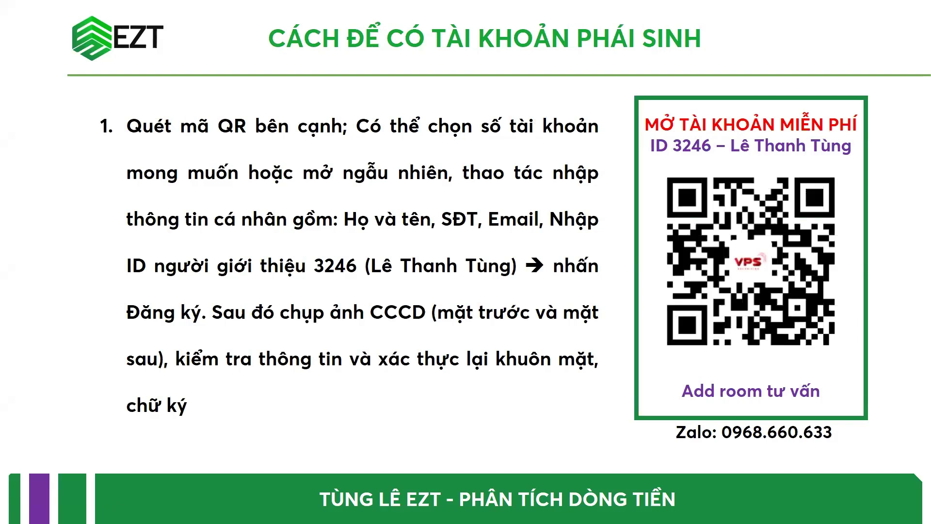
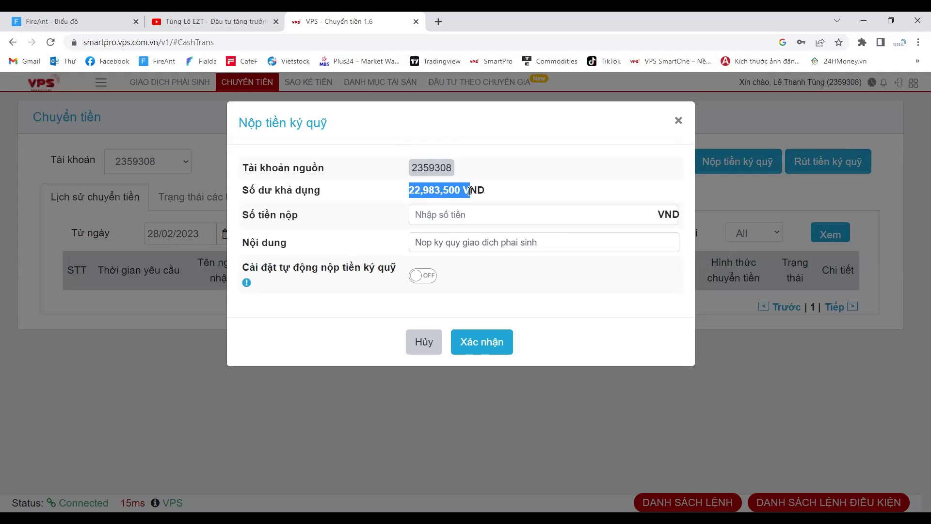
Step: Enter 22,983,500 VND as the amount in the margin deposit form
drag(469, 190, 462, 189)
click(454, 214)
text(22983500)
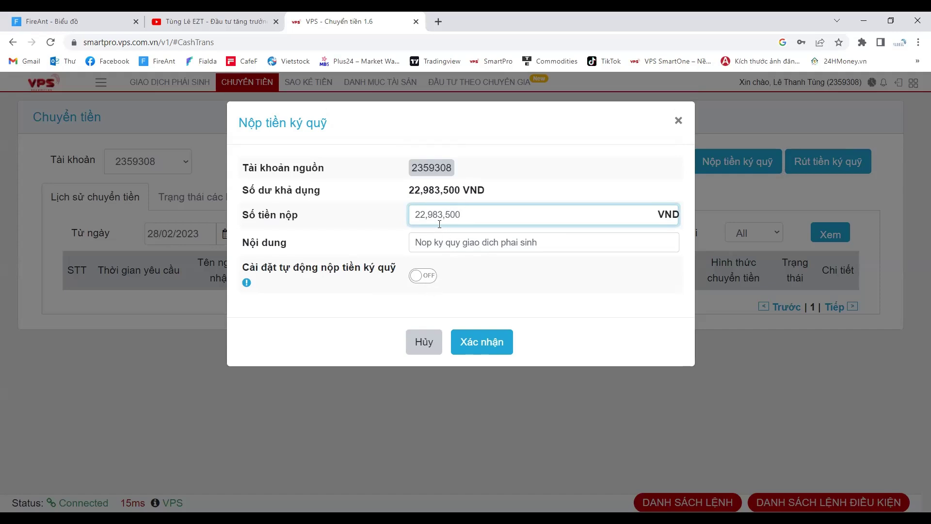
Step: Turn the automatic margin deposit setting on and back off, and close the deposit form without submitting it
click(423, 277)
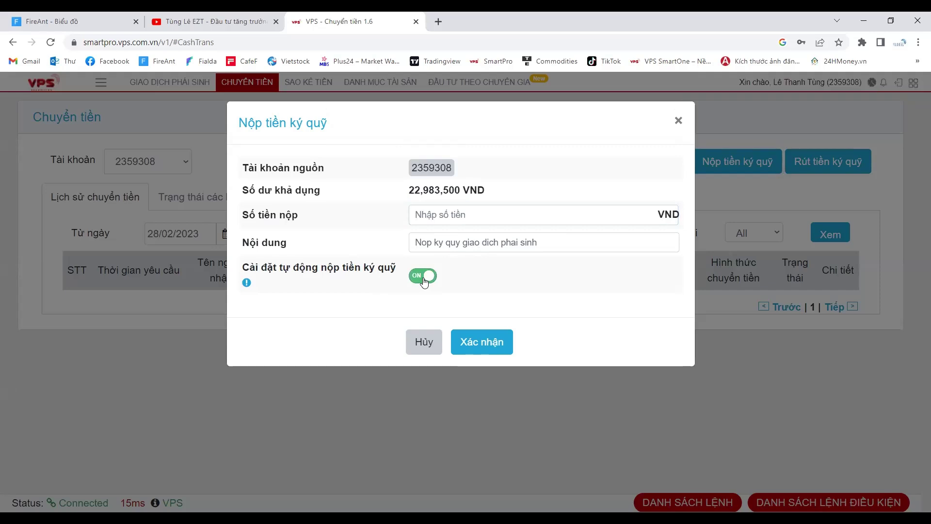
click(423, 276)
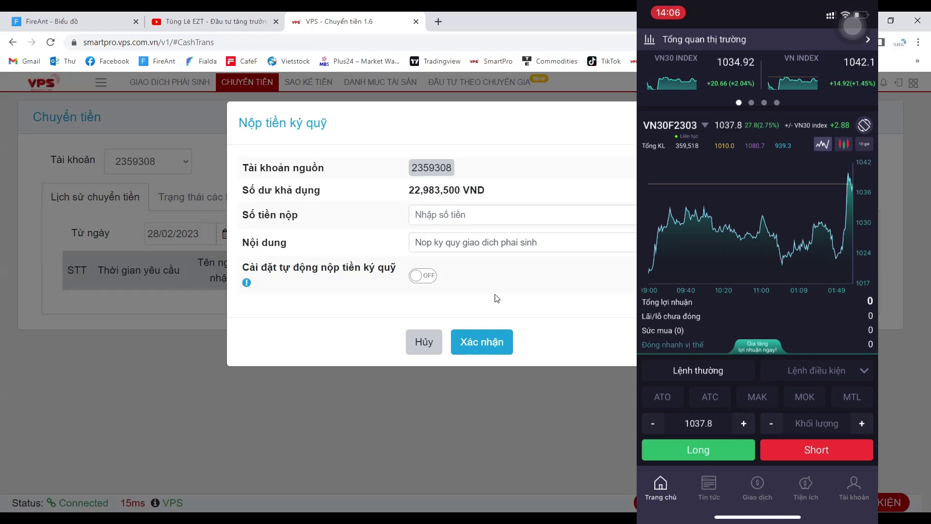
key(Escape)
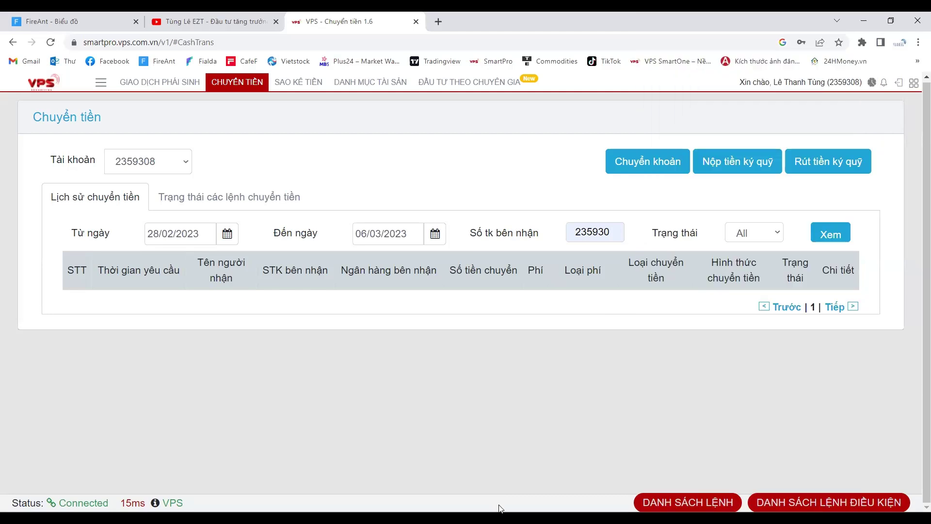
Step: Try to open the margin withdrawal form, and log back in to SmartPro with the saved account credentials
click(824, 160)
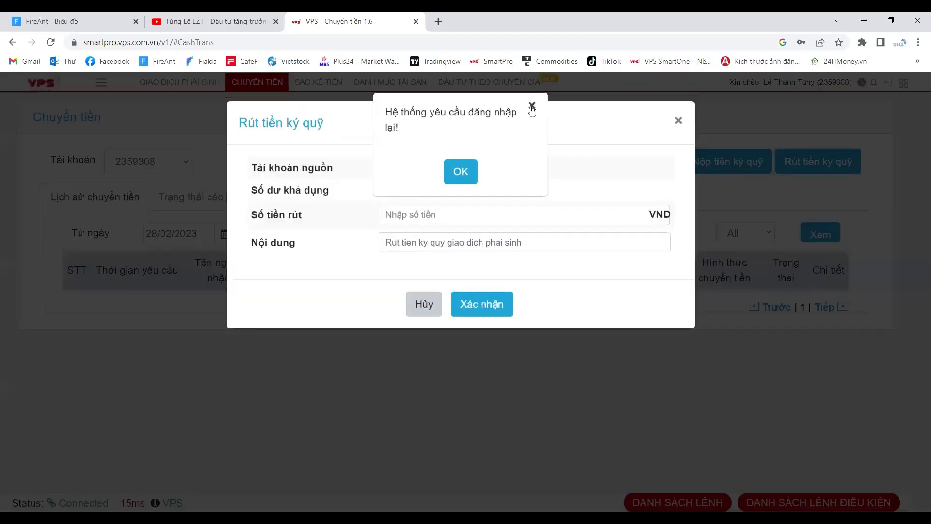
click(532, 107)
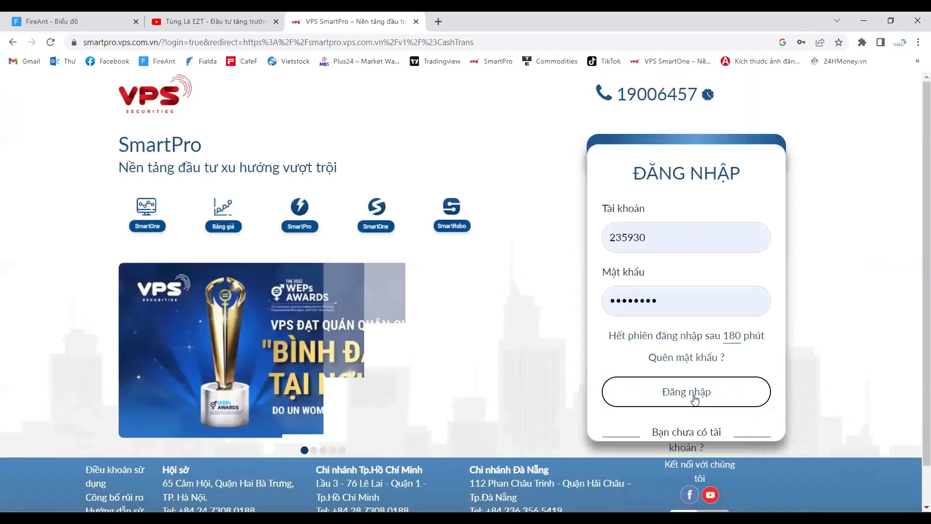
click(686, 390)
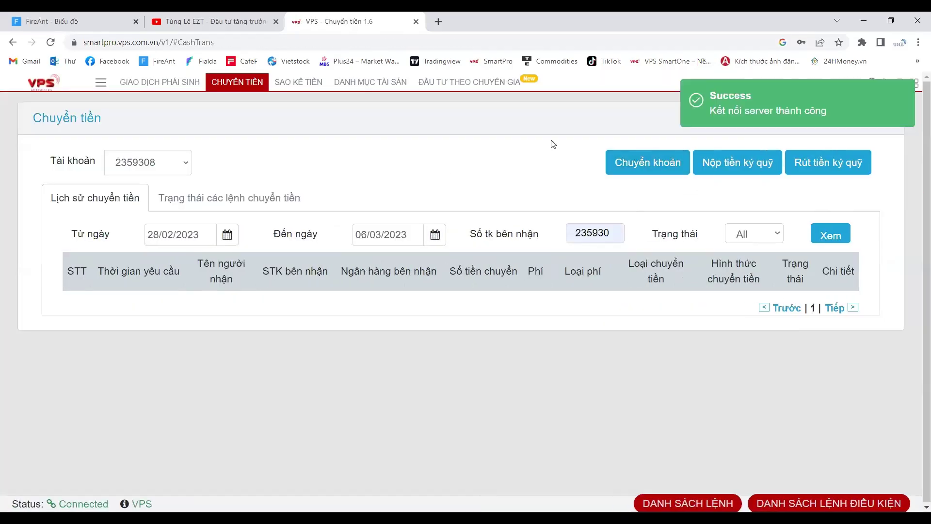
Step: Open the margin withdrawal form, examine its available balance, and close the form
click(836, 165)
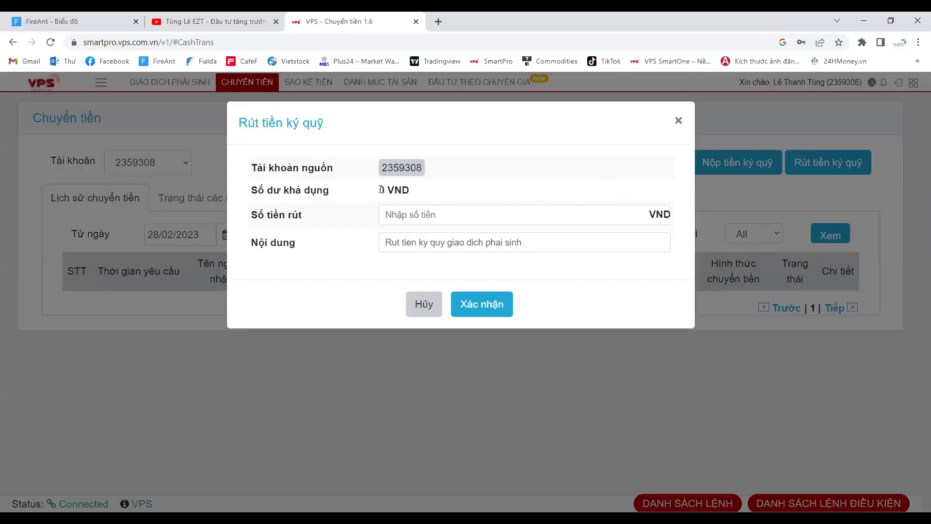
drag(381, 190, 413, 192)
click(480, 317)
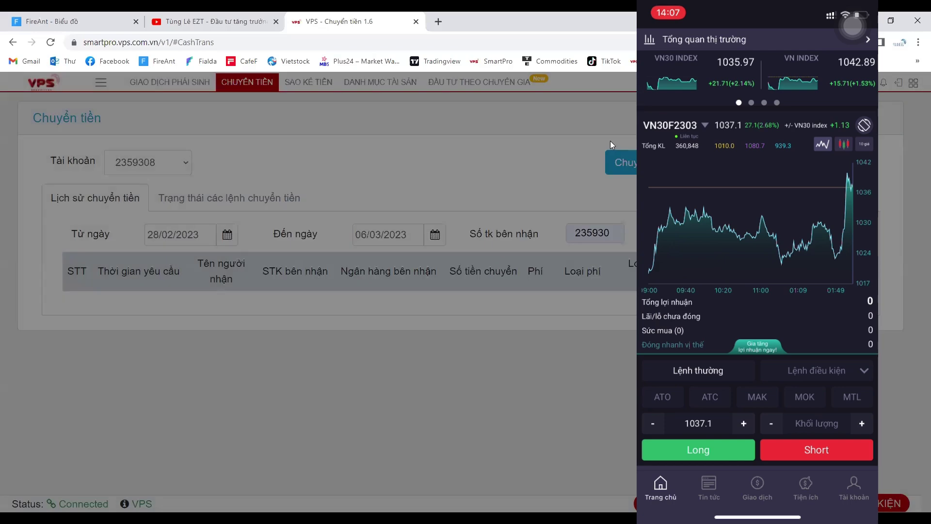